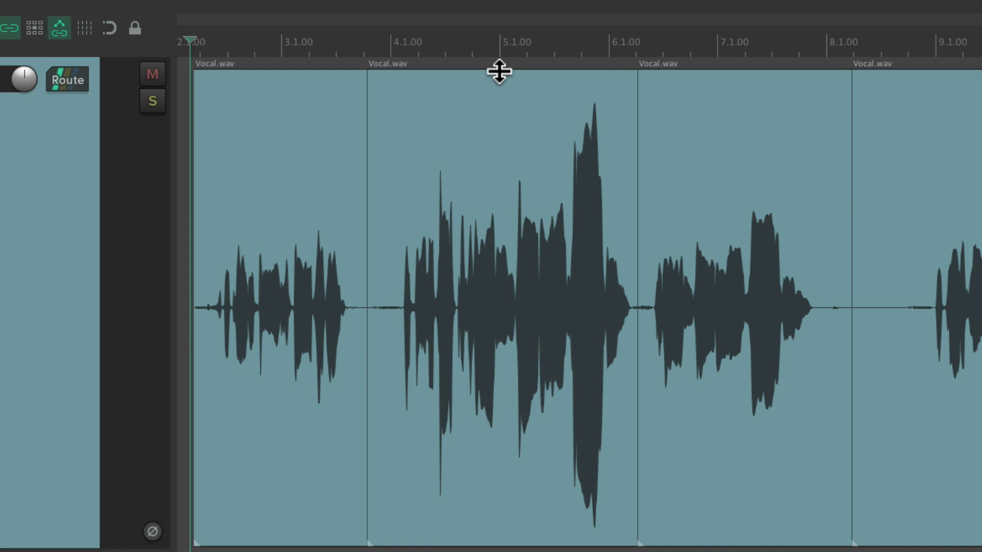
Trim Vocal.wav items one, two and three to -0.94 dB, -2.10 dB and -1.29 dB using their top-edge gain handles.
{"action": "mouse_move", "coordinate": [499, 72]}
{"action": "left_mouse_down"}
{"action": "mouse_move", "coordinate": [480, 335]}
{"action": "mouse_move", "coordinate": [480, 64]}
{"action": "mouse_move", "coordinate": [474, 223]}
{"action": "mouse_move", "coordinate": [441, 220]}
{"action": "left_mouse_up"}
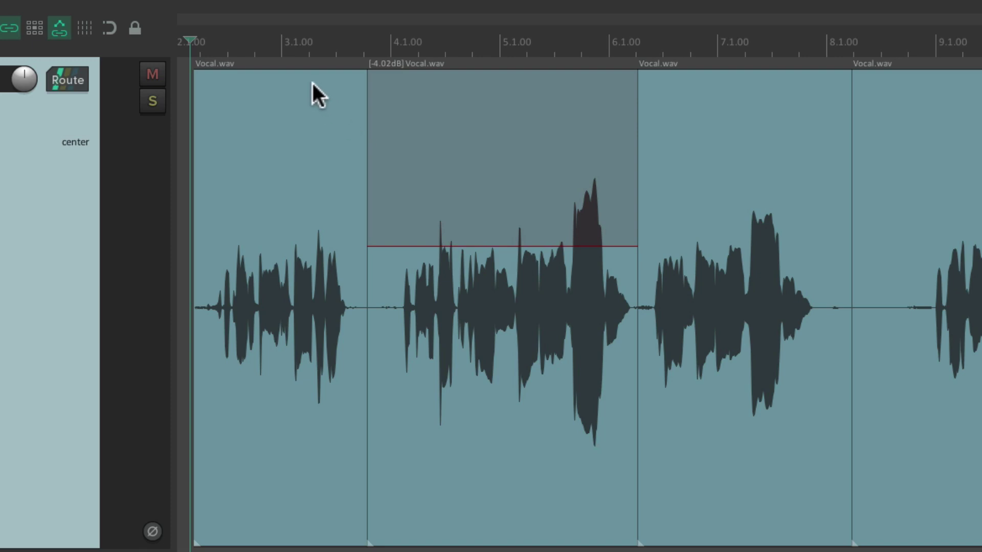
{"action": "mouse_move", "coordinate": [306, 72]}
{"action": "left_mouse_down"}
{"action": "mouse_move", "coordinate": [298, 204]}
{"action": "mouse_move", "coordinate": [298, 103]}
{"action": "mouse_move", "coordinate": [300, 119]}
{"action": "left_mouse_up"}
{"action": "left_click_drag", "start_coordinate": [706, 72], "coordinate": [707, 135]}
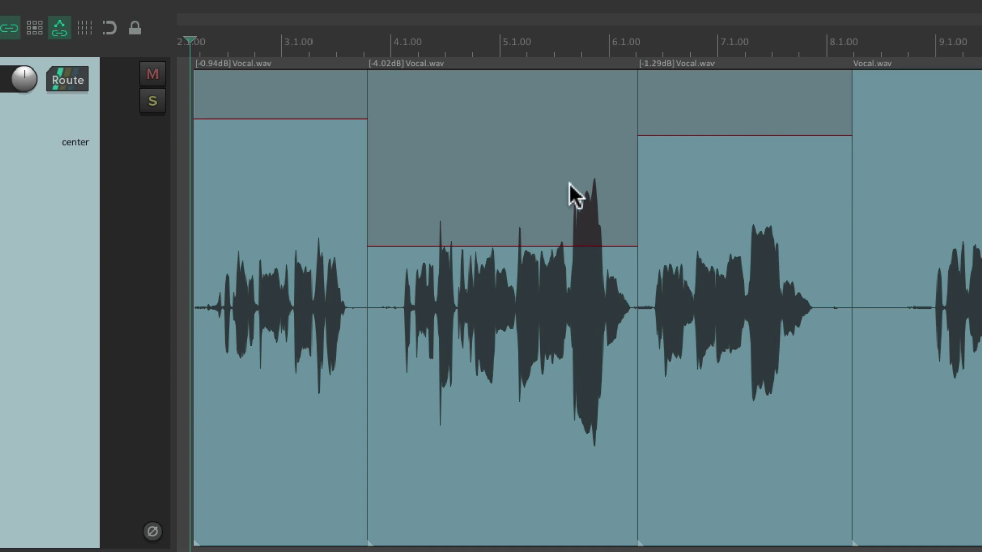
{"action": "left_click_drag", "start_coordinate": [524, 247], "coordinate": [522, 185]}
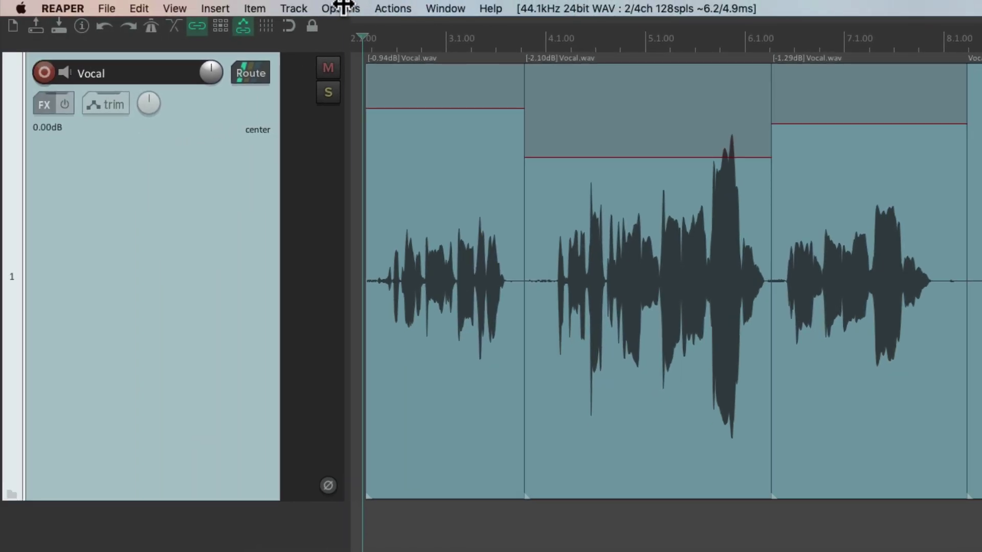
In Preferences > Appearance > Media, set Item volume handles to '+0dB is center of item'.
{"action": "left_click", "coordinate": [341, 6]}
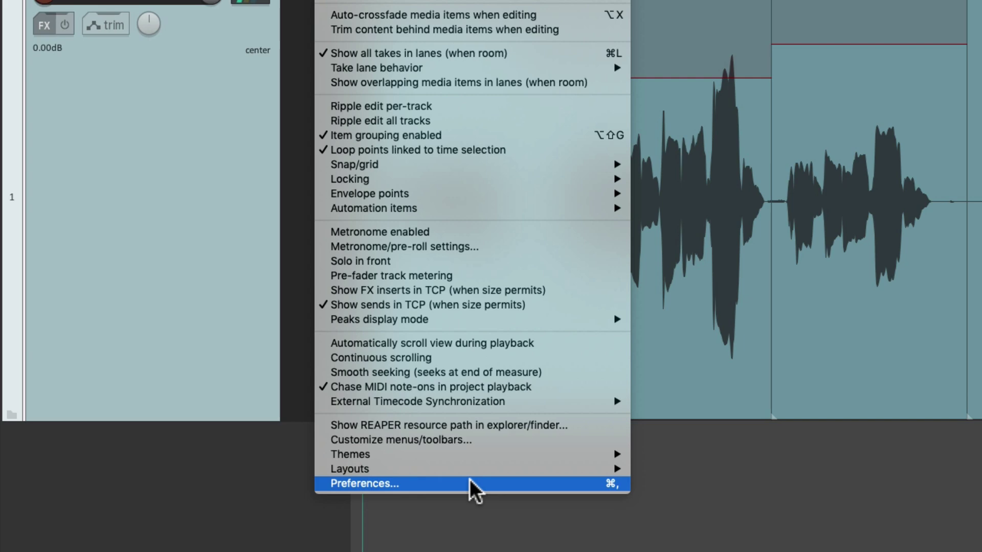
{"action": "left_click", "coordinate": [469, 483]}
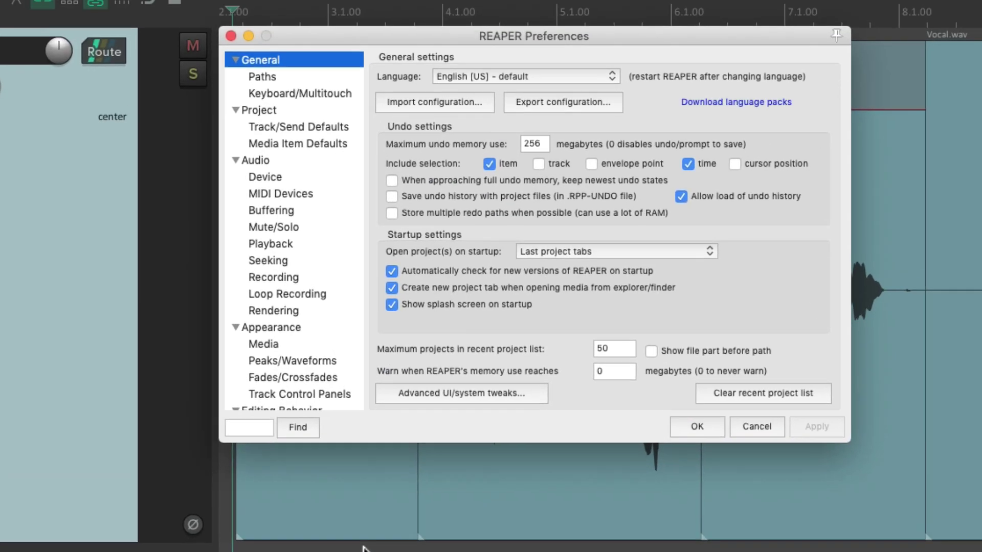
{"action": "scroll", "coordinate": [274, 296], "scroll_direction": "down", "scroll_amount": 4}
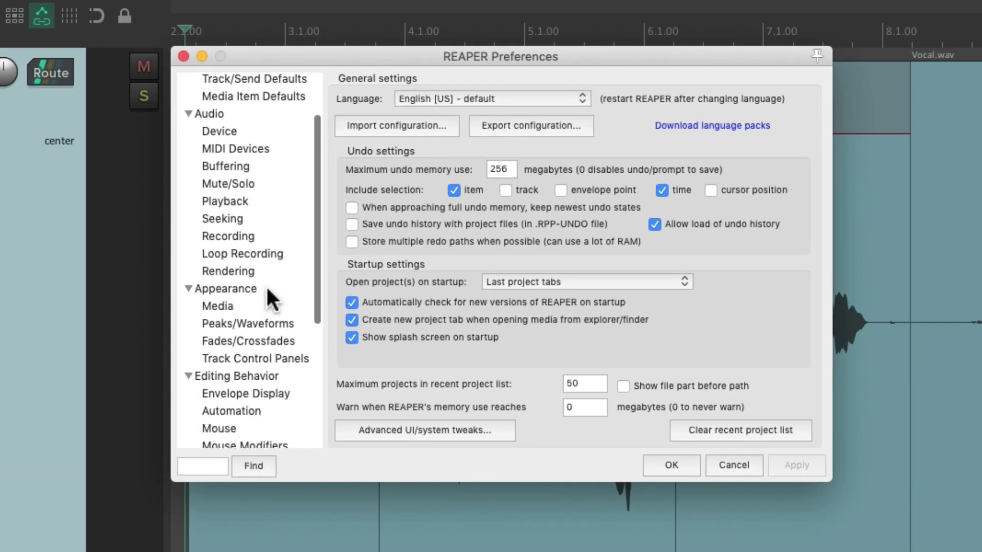
{"action": "left_click", "coordinate": [272, 305]}
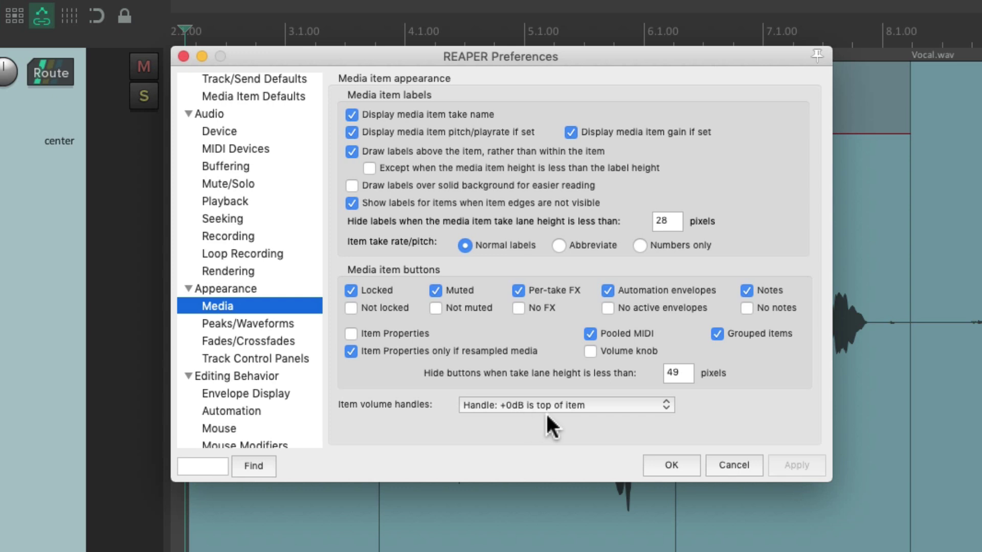
{"action": "left_click", "coordinate": [606, 405]}
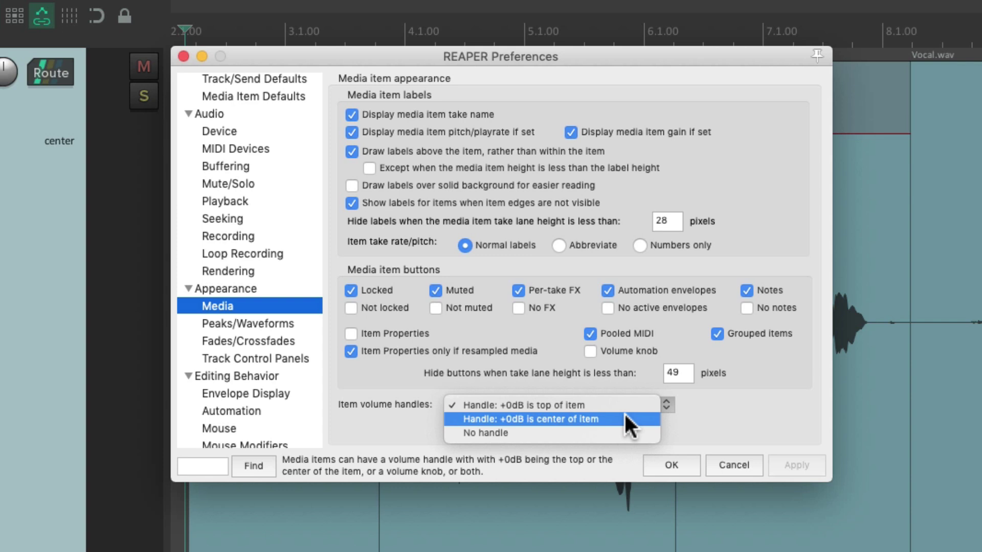
{"action": "left_click", "coordinate": [624, 416]}
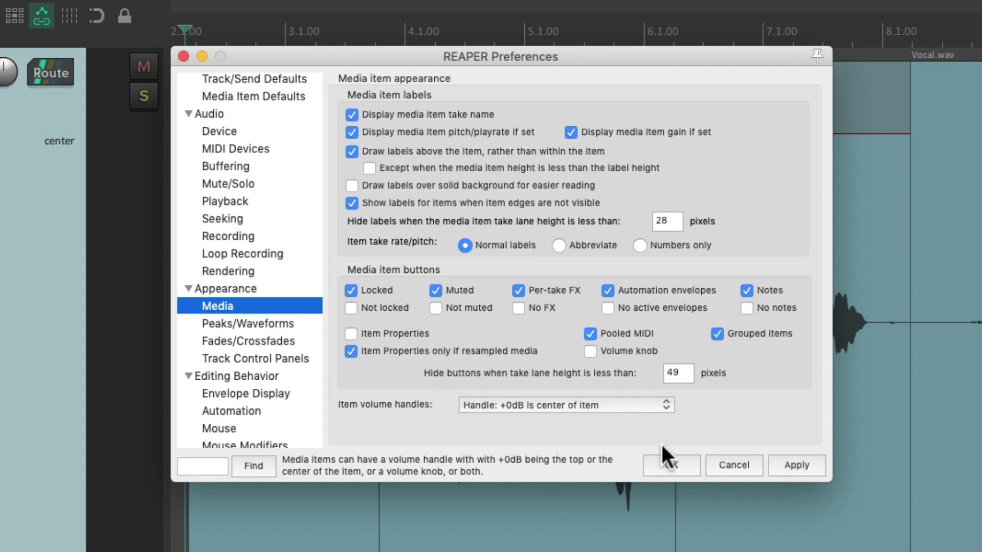
{"action": "left_click", "coordinate": [668, 461]}
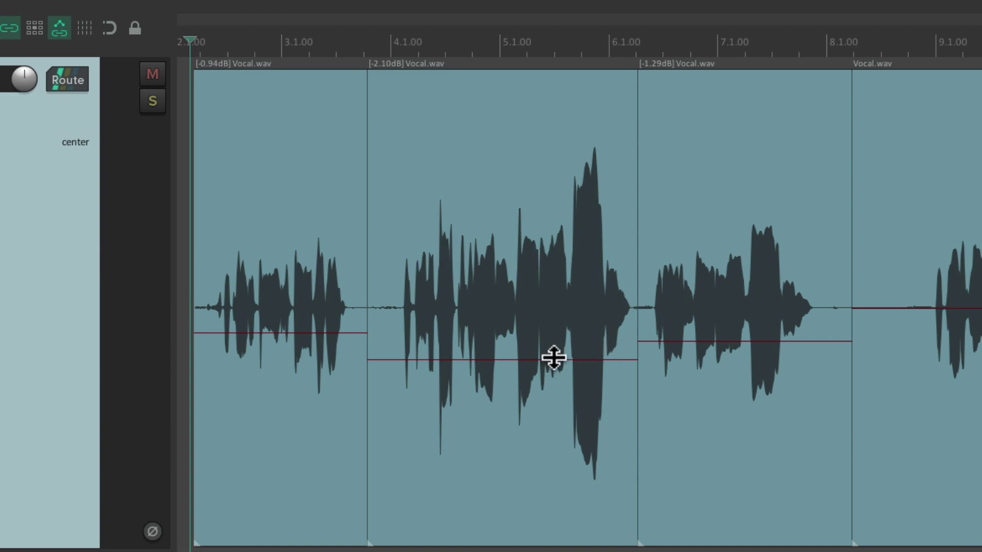
Drag the centred gain lines so vocal items one to three read +3.50, -3.75 and -0.30 dB.
{"action": "left_click_drag", "start_coordinate": [554, 358], "coordinate": [549, 203]}
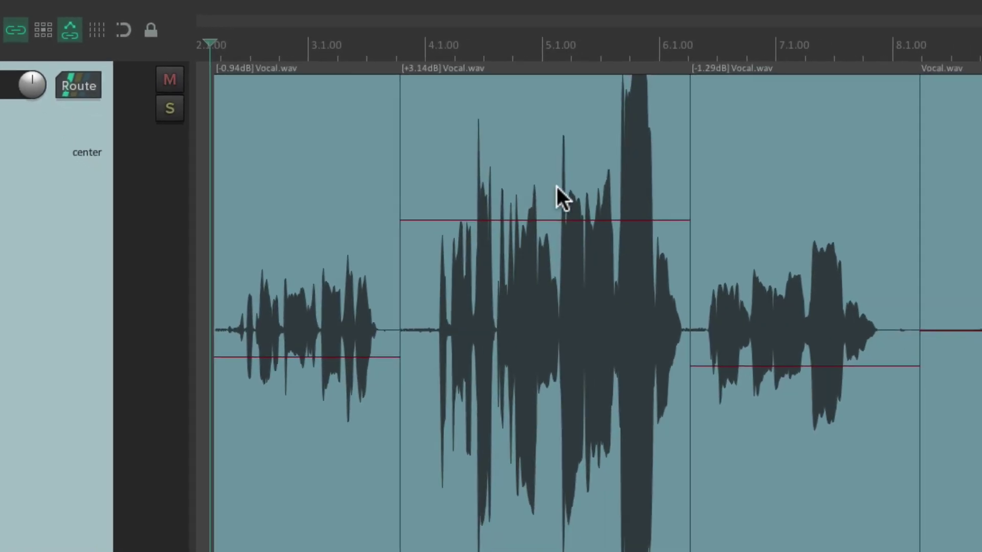
{"action": "left_click_drag", "start_coordinate": [649, 252], "coordinate": [652, 216]}
{"action": "left_click_drag", "start_coordinate": [520, 177], "coordinate": [521, 151]}
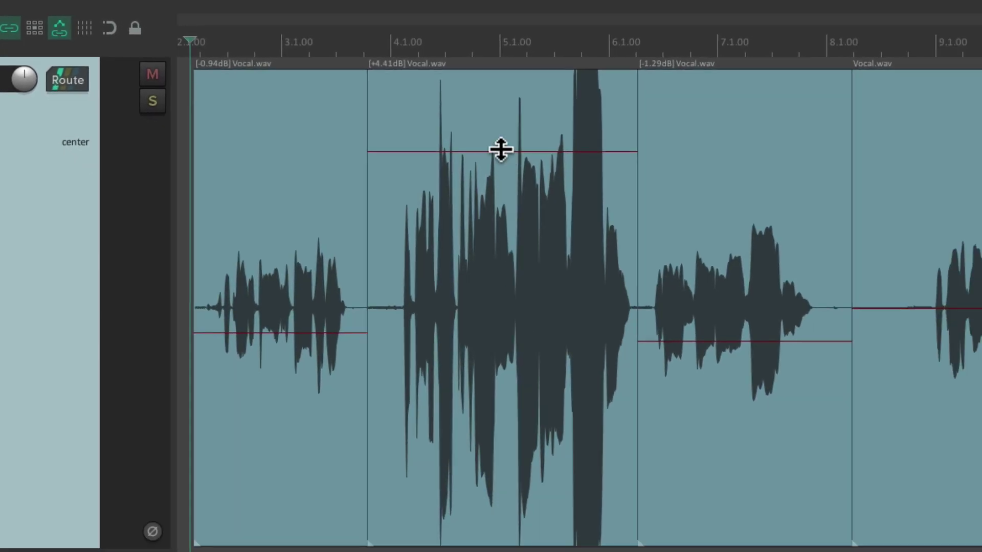
{"action": "left_click_drag", "start_coordinate": [500, 151], "coordinate": [495, 392]}
{"action": "left_click_drag", "start_coordinate": [338, 331], "coordinate": [327, 191]}
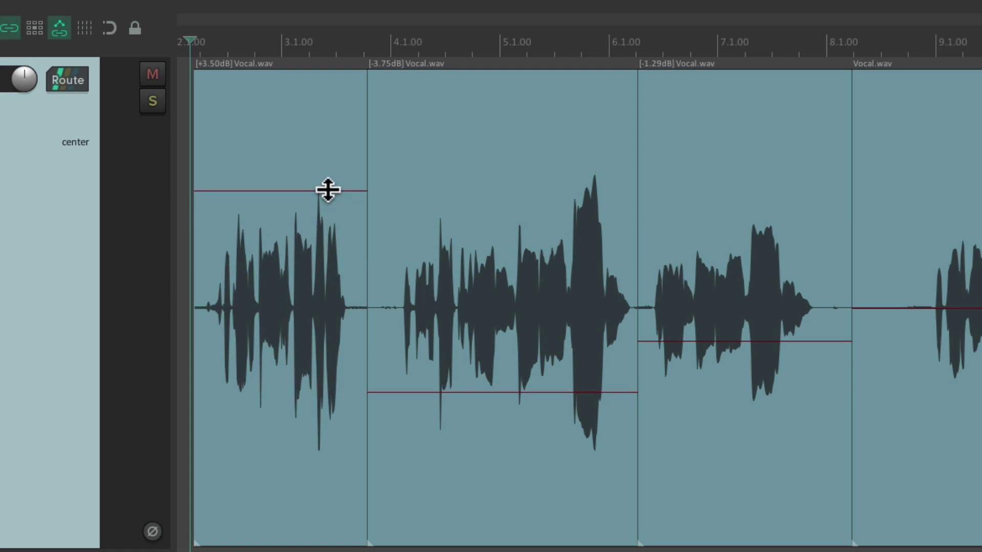
{"action": "left_click_drag", "start_coordinate": [708, 347], "coordinate": [713, 316]}
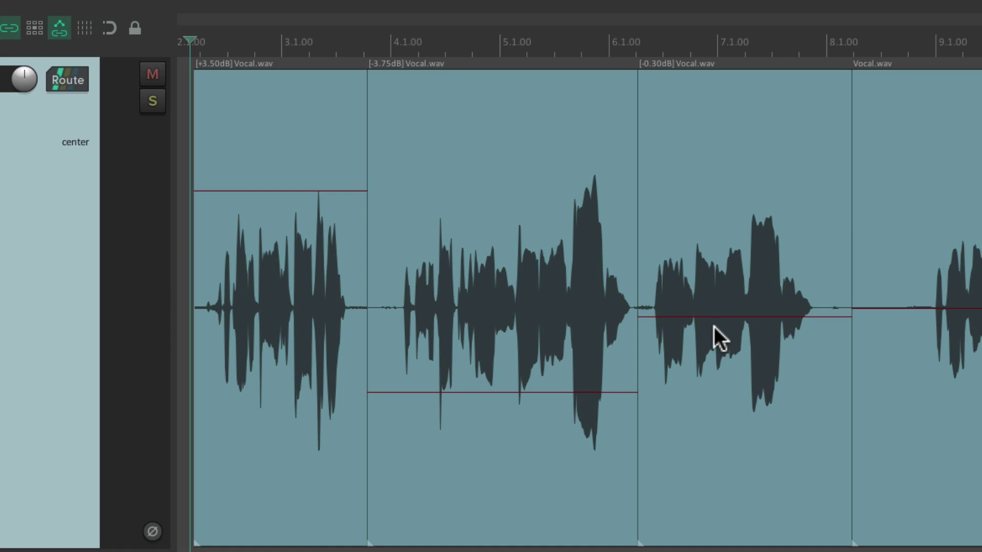
Enable the Volume knob item button in preferences and set the third vocal item's knob to -0.50 dB.
{"action": "key", "text": "super+comma"}
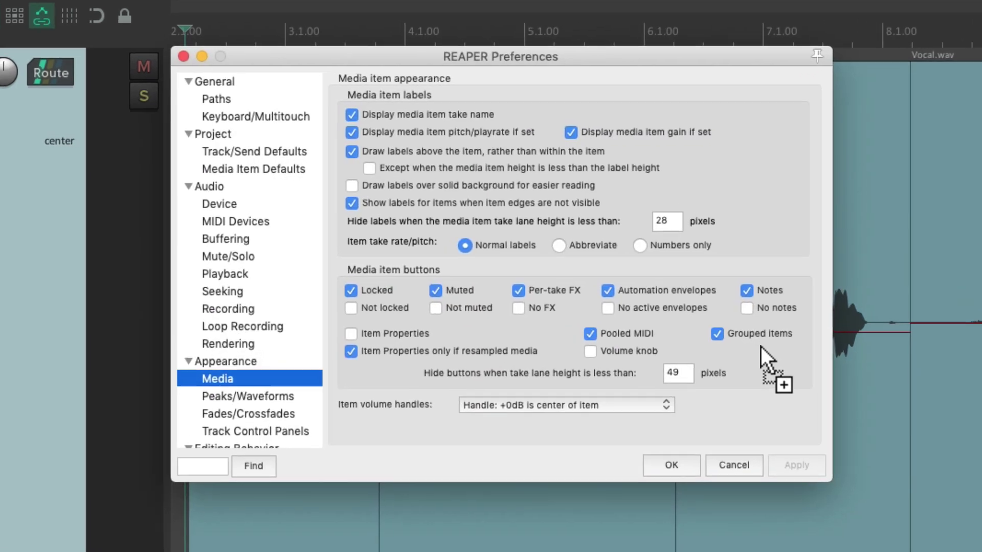
{"action": "left_click", "coordinate": [589, 351]}
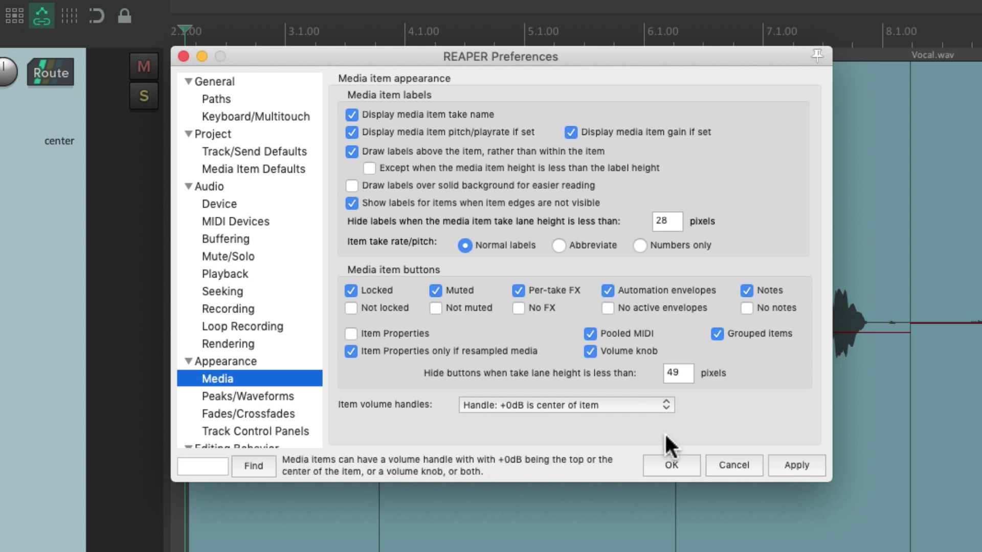
{"action": "left_click", "coordinate": [664, 466]}
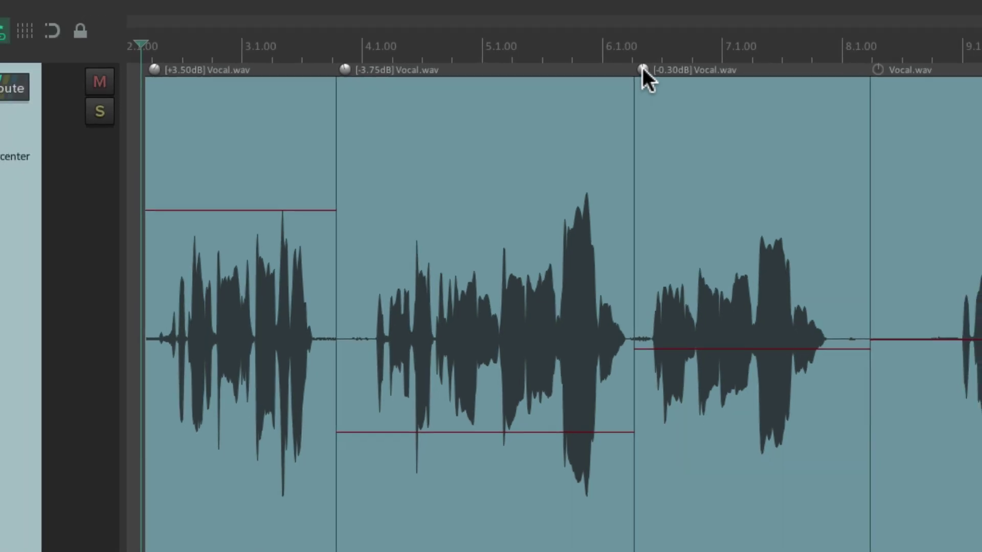
{"action": "left_click_drag", "start_coordinate": [640, 93], "coordinate": [640, 64]}
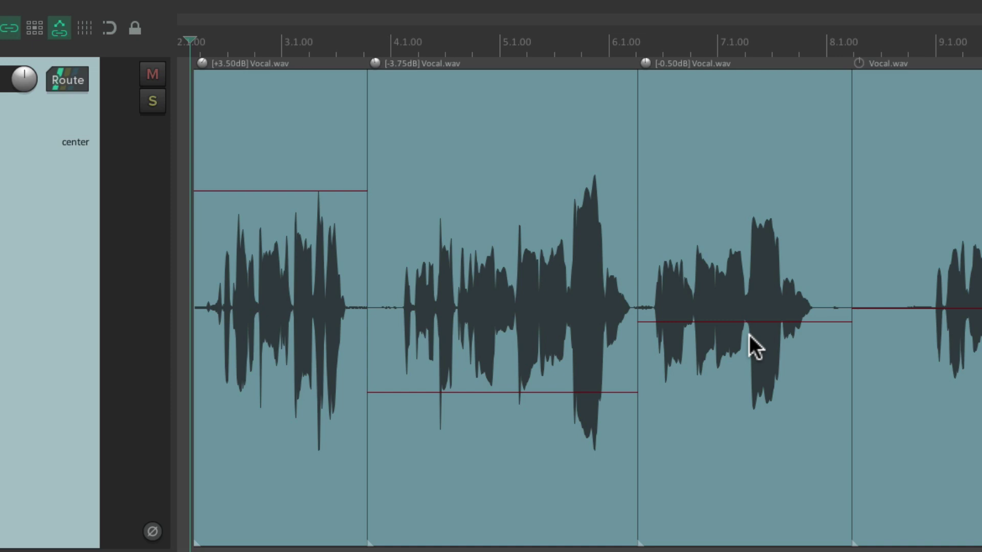
Set Item volume handles to 'No handle' in the media appearance preferences.
{"action": "key", "text": "super+comma"}
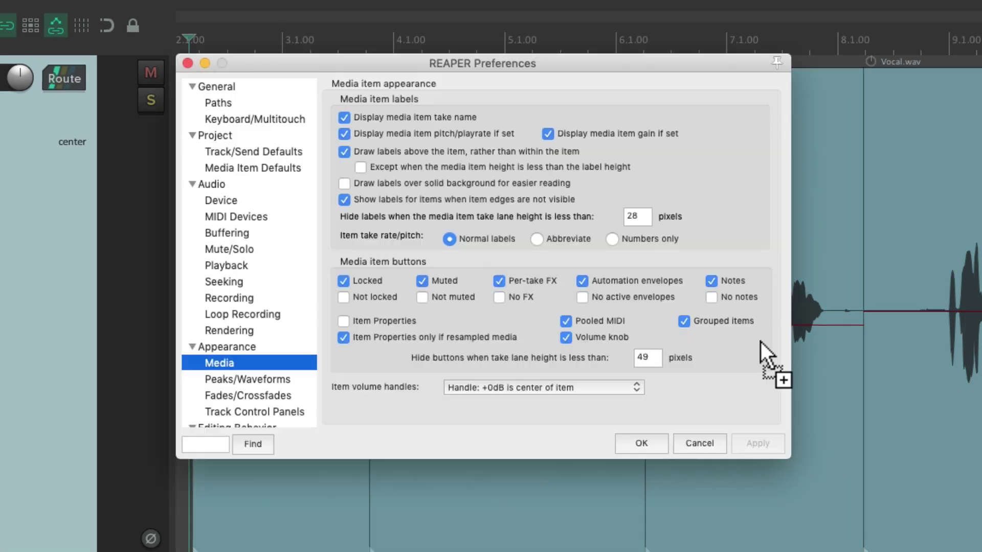
{"action": "left_click", "coordinate": [589, 379]}
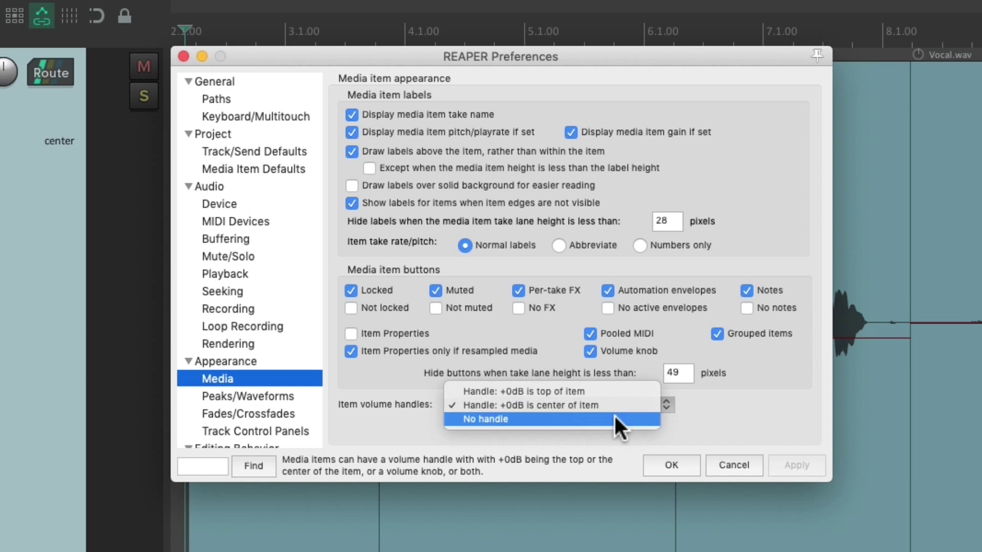
{"action": "left_click", "coordinate": [615, 419]}
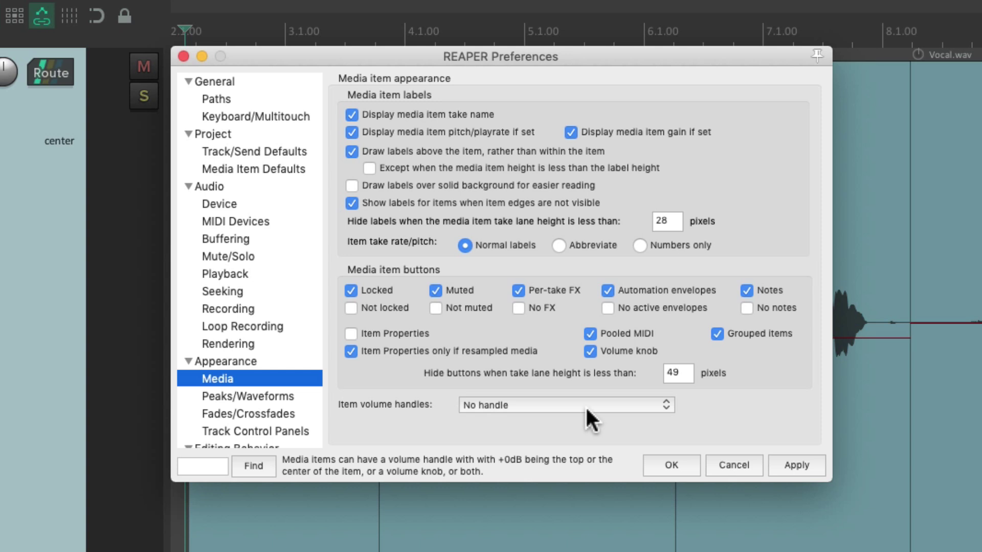
{"action": "left_click", "coordinate": [657, 465]}
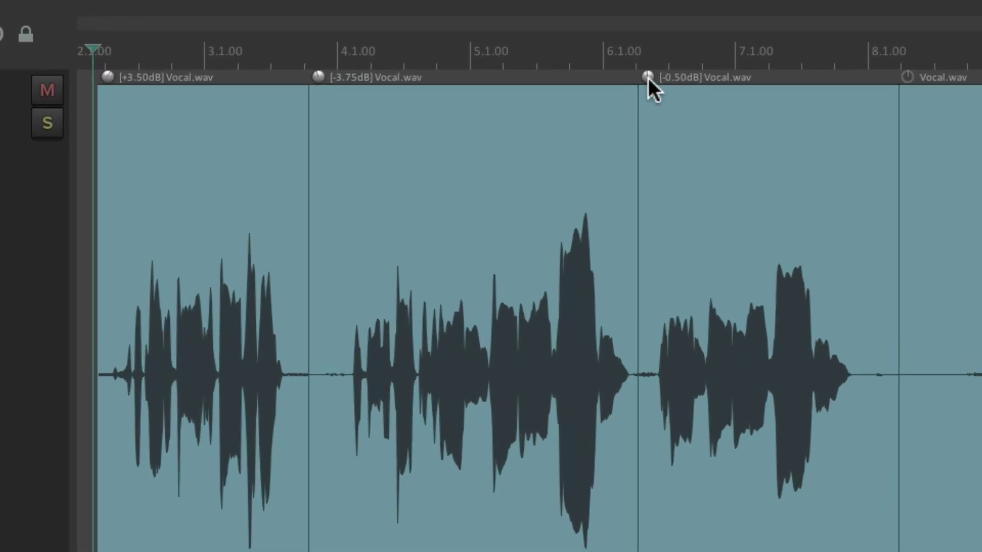
Nudge the three vocal items' volume knobs, then reset each knob to 0 dB.
{"action": "mouse_move", "coordinate": [647, 78]}
{"action": "left_mouse_down"}
{"action": "mouse_move", "coordinate": [641, 131]}
{"action": "mouse_move", "coordinate": [644, 74]}
{"action": "left_mouse_up"}
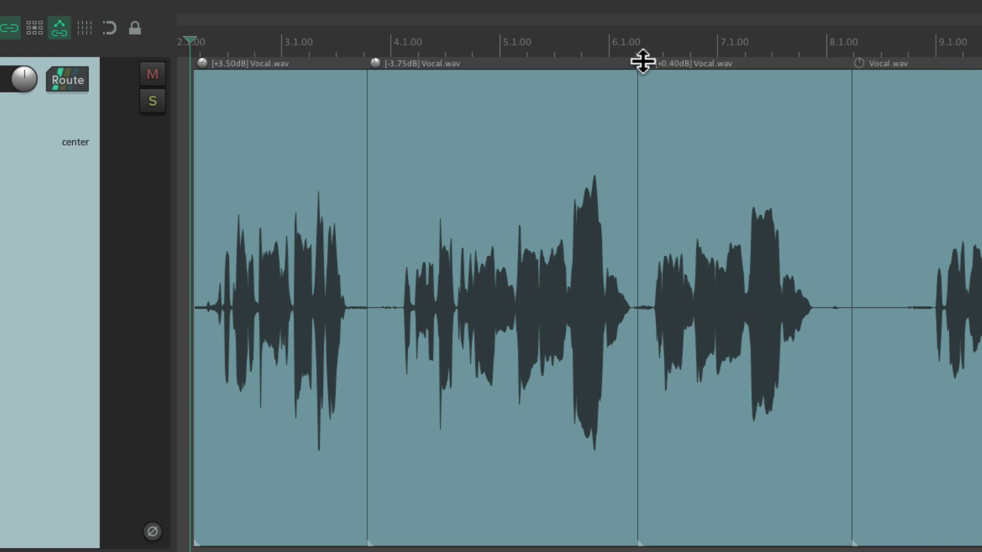
{"action": "mouse_move", "coordinate": [377, 60]}
{"action": "left_mouse_down"}
{"action": "mouse_move", "coordinate": [379, 44]}
{"action": "mouse_move", "coordinate": [373, 124]}
{"action": "mouse_move", "coordinate": [372, 76]}
{"action": "left_mouse_up"}
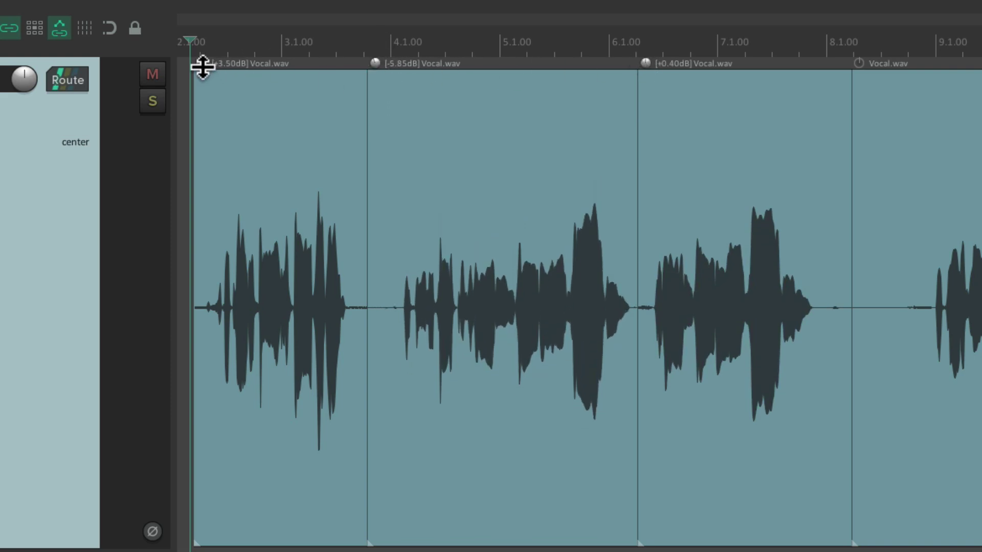
{"action": "mouse_move", "coordinate": [201, 64]}
{"action": "left_mouse_down"}
{"action": "mouse_move", "coordinate": [203, 111]}
{"action": "mouse_move", "coordinate": [202, 60]}
{"action": "mouse_move", "coordinate": [200, 97]}
{"action": "mouse_move", "coordinate": [202, 74]}
{"action": "left_mouse_up"}
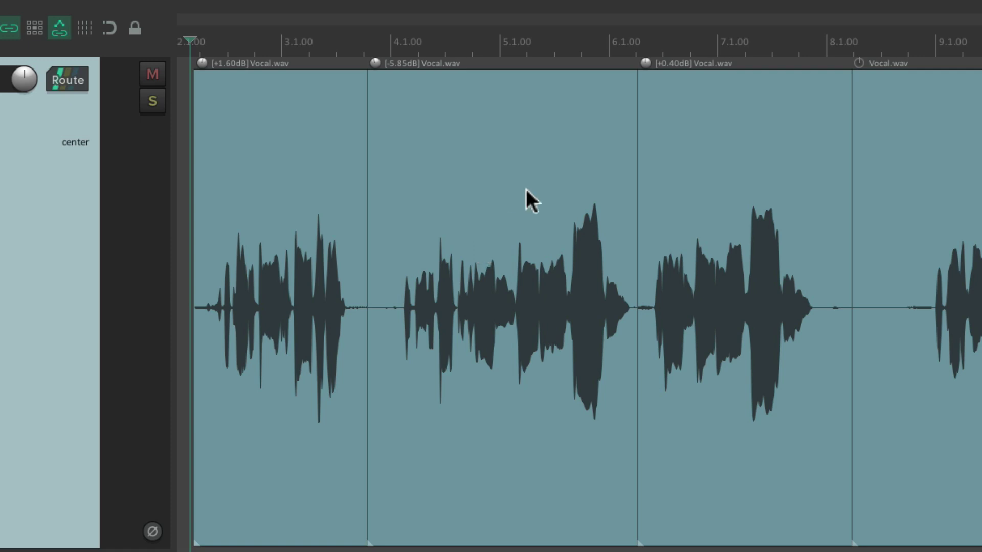
{"action": "double_click", "coordinate": [645, 62]}
{"action": "double_click", "coordinate": [375, 61]}
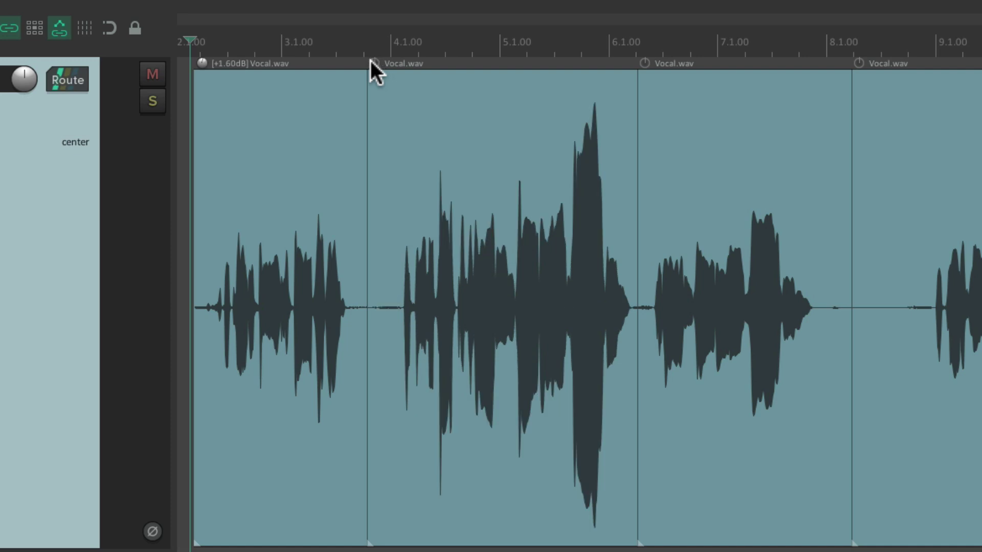
{"action": "double_click", "coordinate": [201, 62]}
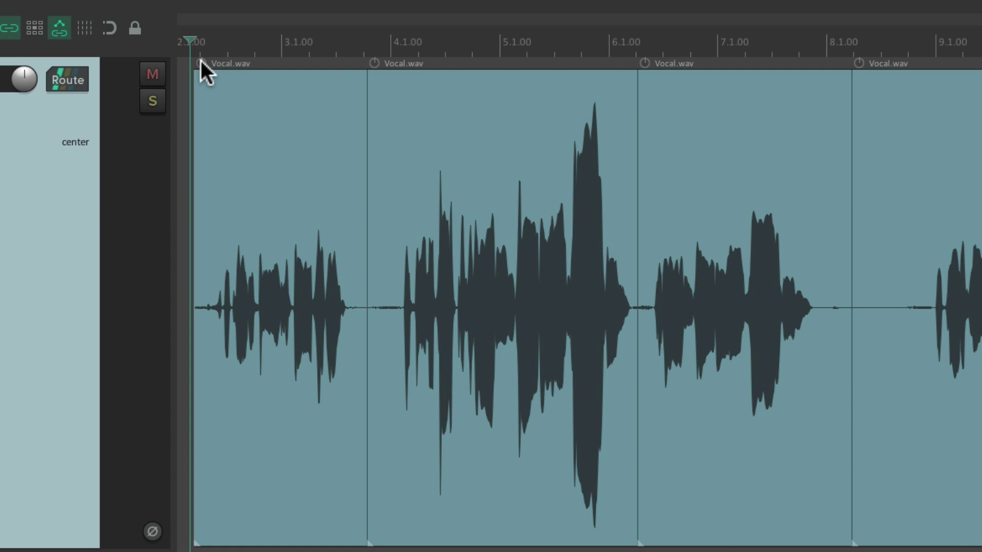
Select the first three vocal items and adjust their volume together with a knob.
{"action": "left_click", "coordinate": [267, 112]}
{"action": "left_click", "coordinate": [719, 122], "text": "shift"}
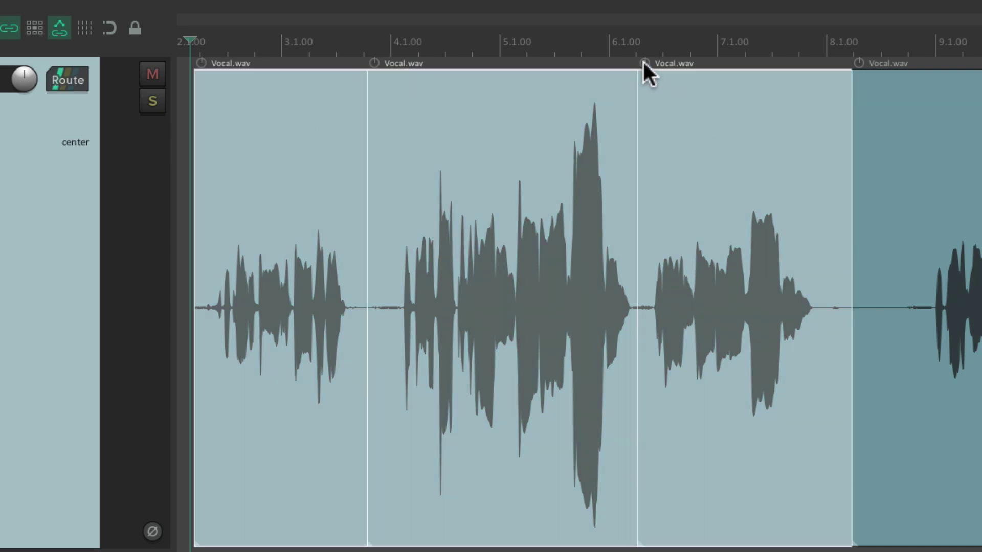
{"action": "left_click_drag", "start_coordinate": [643, 62], "coordinate": [636, 86]}
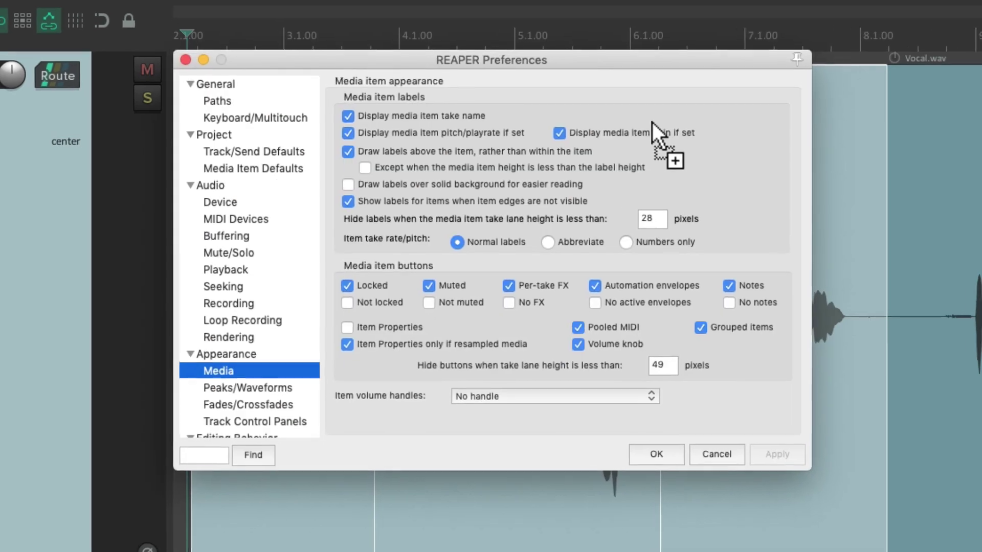
Restore '+0dB is center of item' volume handles and lower the selected items together.
{"action": "left_click", "coordinate": [545, 396]}
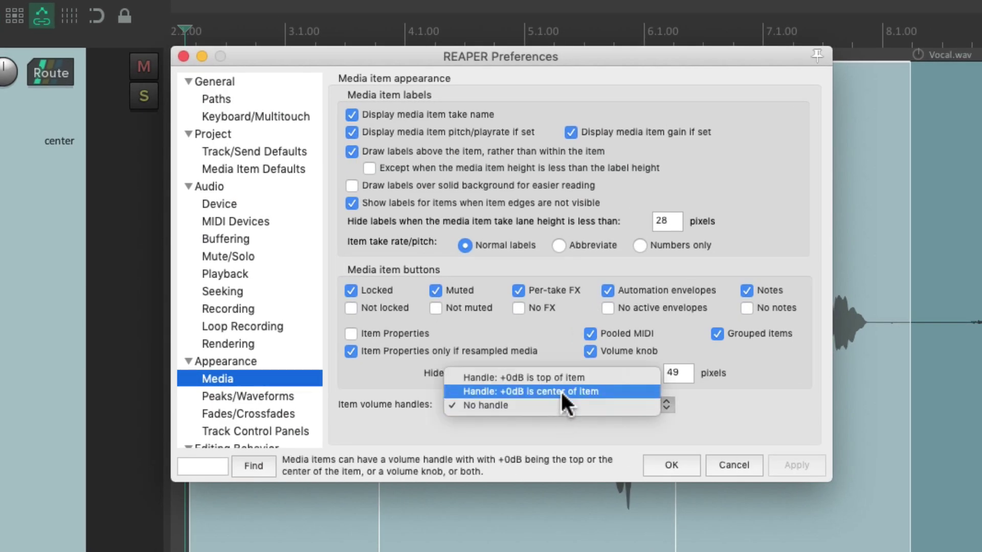
{"action": "left_click", "coordinate": [560, 391]}
{"action": "left_click", "coordinate": [665, 465]}
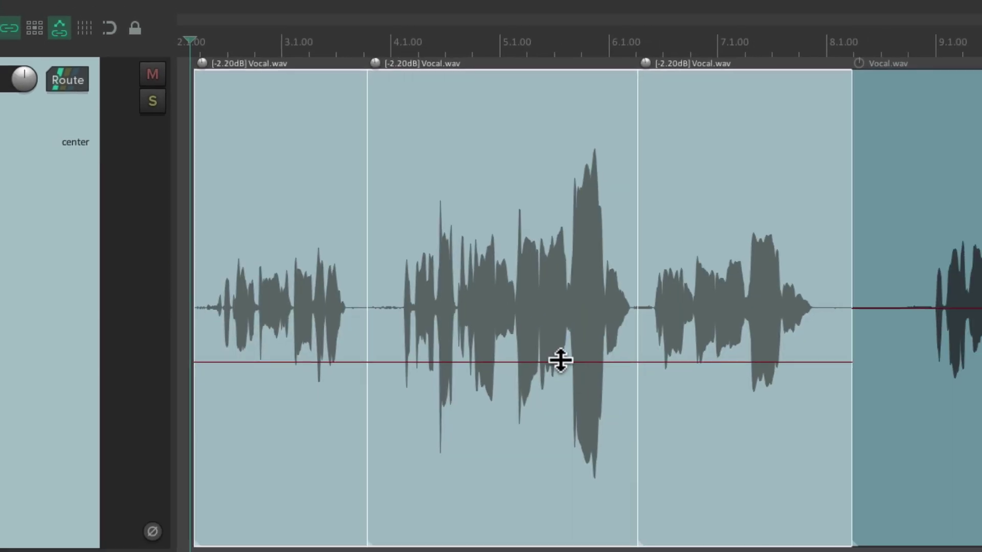
{"action": "left_click_drag", "start_coordinate": [561, 361], "coordinate": [548, 419]}
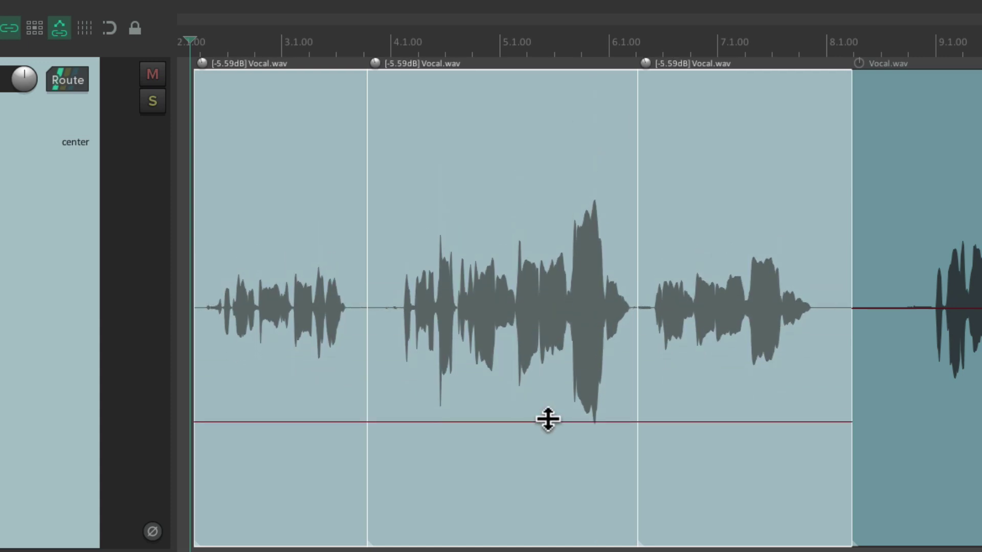
Reset the three vocal items to unity gain and deselect everything.
{"action": "double_click", "coordinate": [645, 62]}
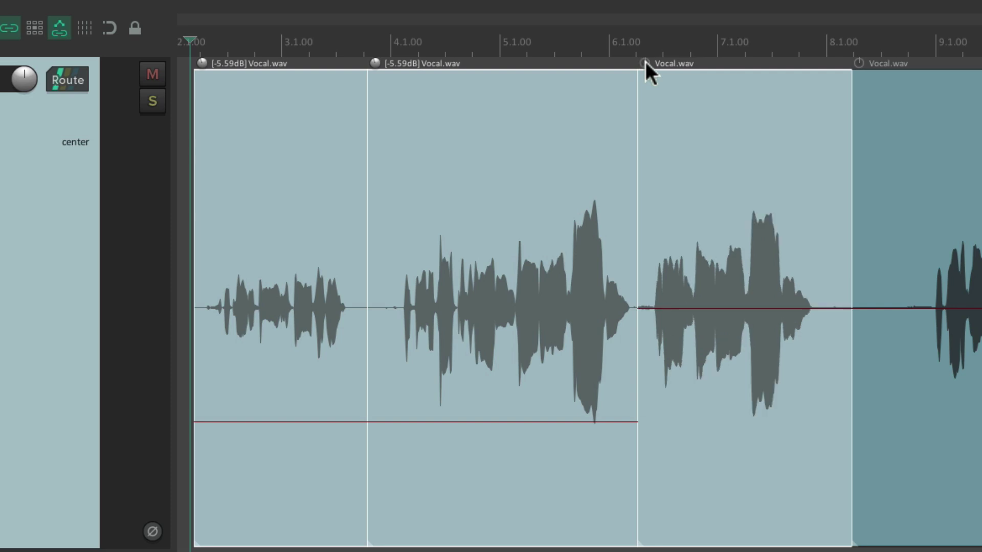
{"action": "double_click", "coordinate": [375, 63]}
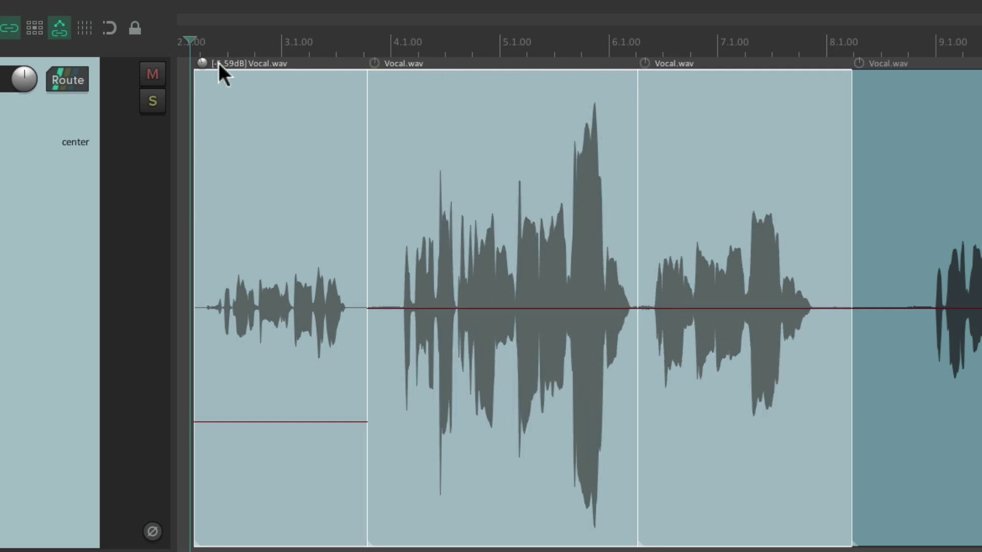
{"action": "double_click", "coordinate": [201, 63]}
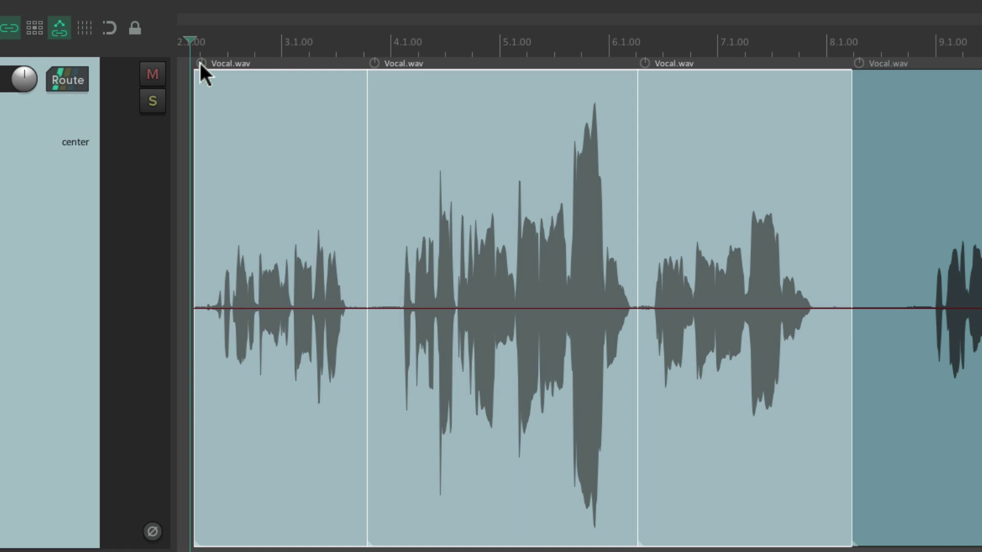
{"action": "key", "text": "Escape"}
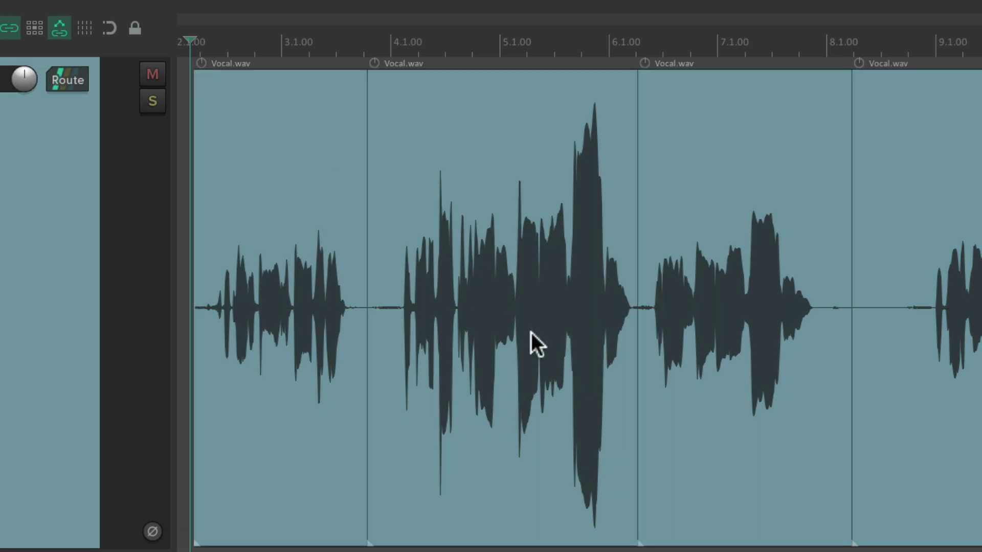
Reset the long later vocal item's gain to 0 dB.
{"action": "scroll", "coordinate": [530, 332], "scroll_direction": "right", "scroll_amount": 10}
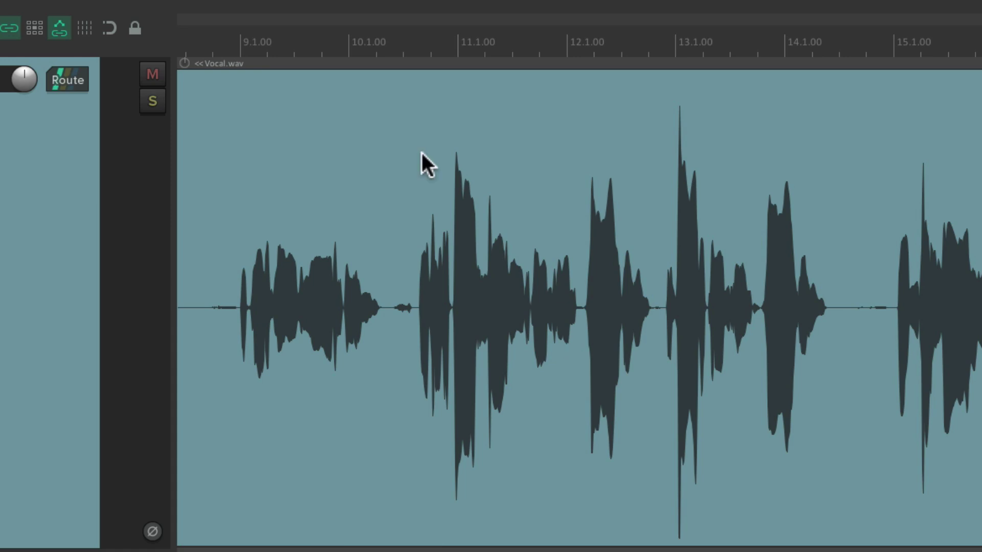
{"action": "mouse_move", "coordinate": [183, 63]}
{"action": "left_mouse_down"}
{"action": "mouse_move", "coordinate": [191, 125]}
{"action": "mouse_move", "coordinate": [191, 51]}
{"action": "mouse_move", "coordinate": [198, 134]}
{"action": "mouse_move", "coordinate": [197, 50]}
{"action": "left_mouse_up"}
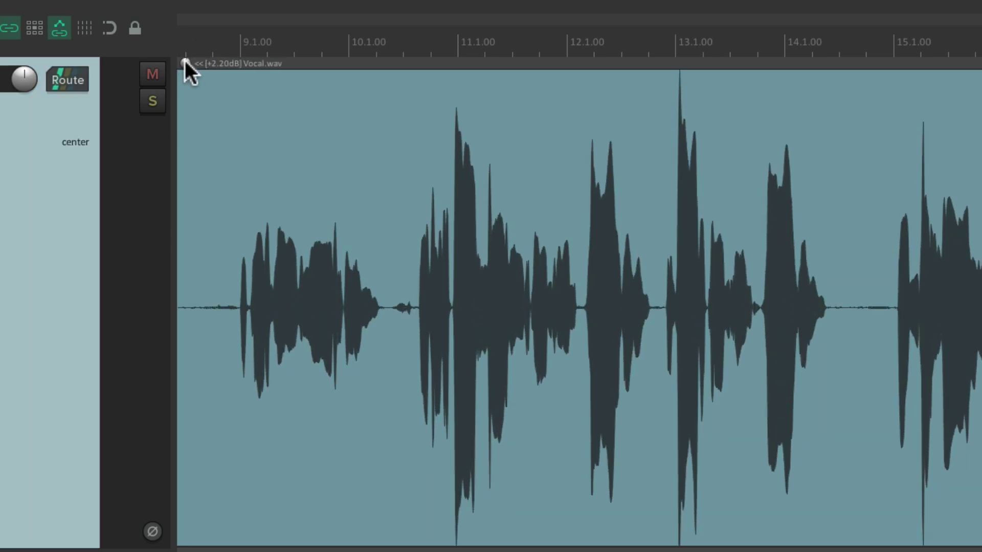
{"action": "double_click", "coordinate": [185, 62]}
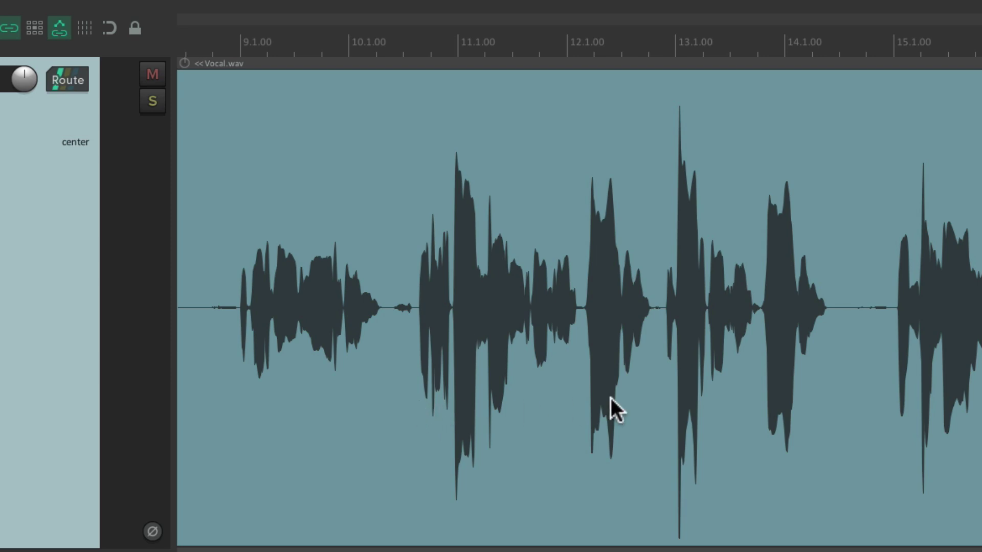
Split the vocal item at four pauses, starting near bars 10.3 and 12.1.
{"action": "left_click", "coordinate": [387, 347]}
{"action": "key", "text": "s"}
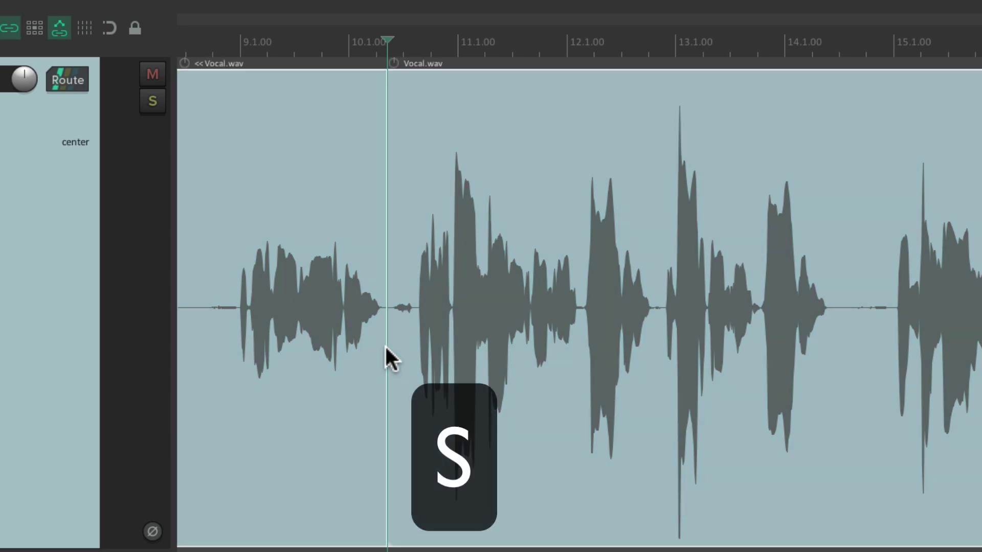
{"action": "left_click", "coordinate": [578, 336]}
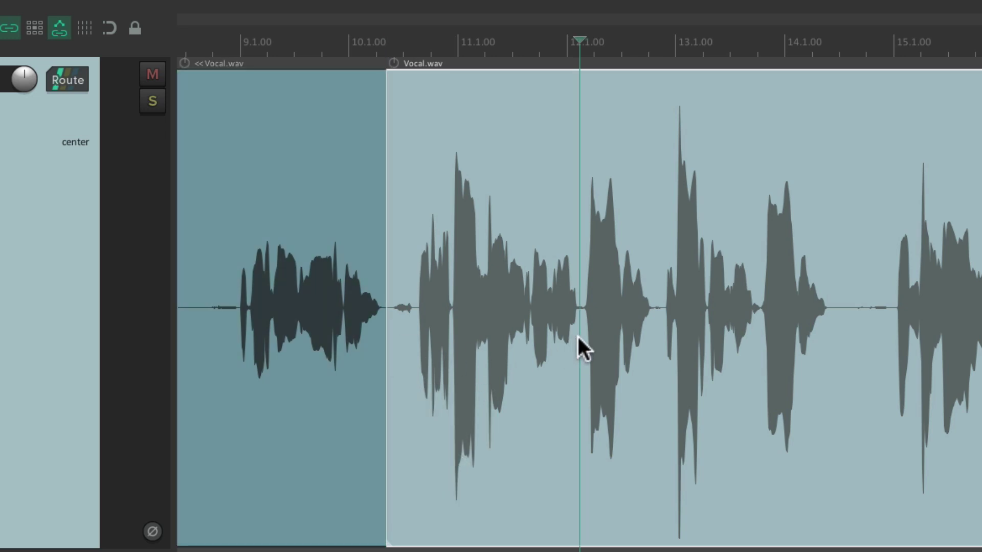
{"action": "key", "text": "s"}
{"action": "left_click", "coordinate": [658, 333]}
{"action": "key", "text": "s"}
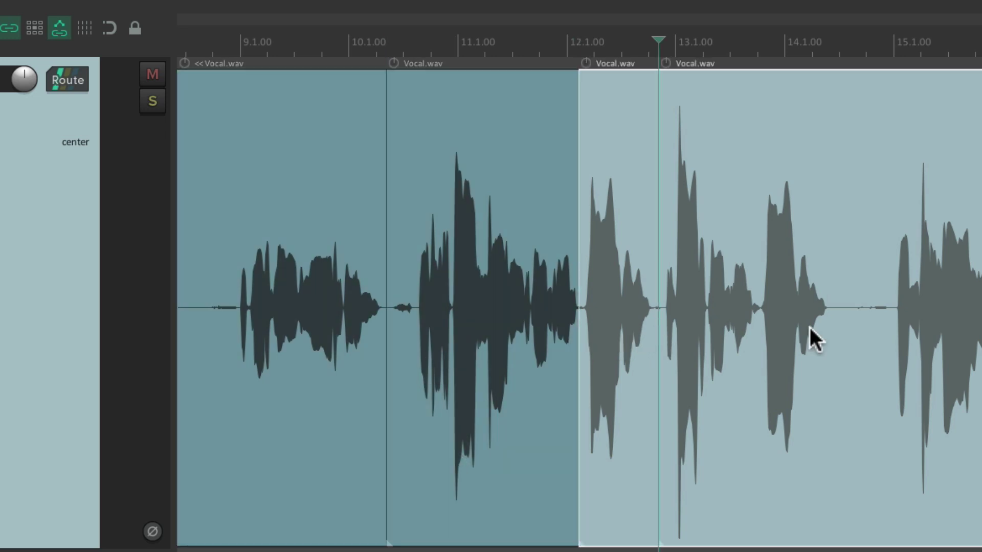
{"action": "left_click", "coordinate": [843, 337]}
{"action": "key", "text": "s"}
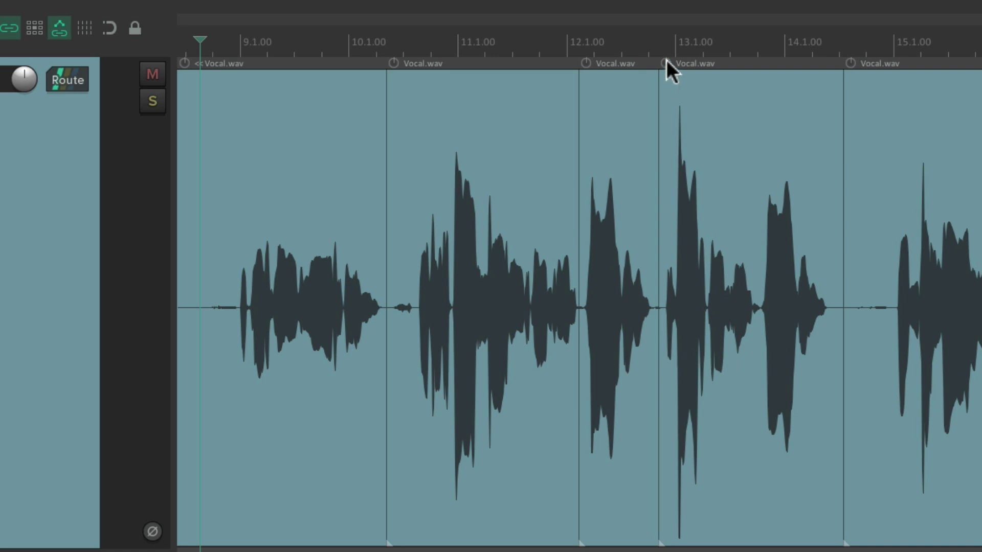
Set the pieces near bar 13, bar 12.1 and bar 10.3 to -2.10, -0.20 and -0.30 dB.
{"action": "left_click_drag", "start_coordinate": [667, 60], "coordinate": [670, 72]}
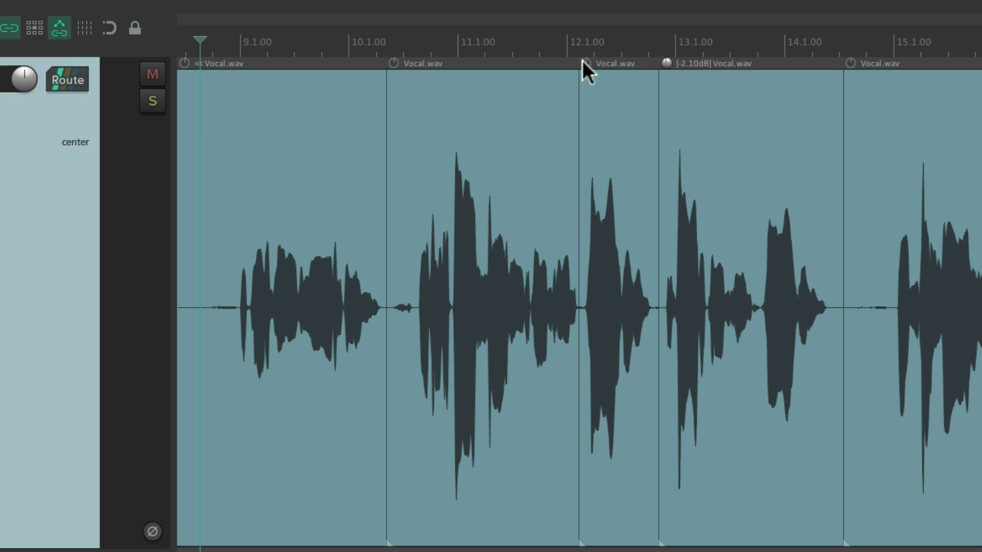
{"action": "left_click_drag", "start_coordinate": [585, 62], "coordinate": [586, 73]}
{"action": "mouse_move", "coordinate": [392, 60]}
{"action": "left_mouse_down"}
{"action": "mouse_move", "coordinate": [393, 98]}
{"action": "mouse_move", "coordinate": [392, 69]}
{"action": "left_mouse_up"}
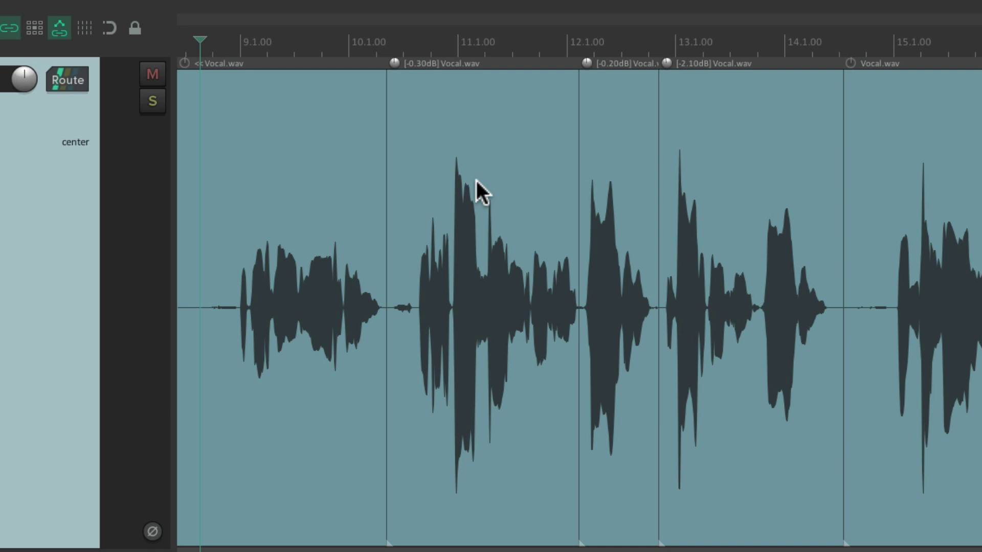
Tick 'Overlap and crossfade items when splitting' (0:00.050) in Project > Media Item Defaults.
{"action": "key", "text": "super+comma"}
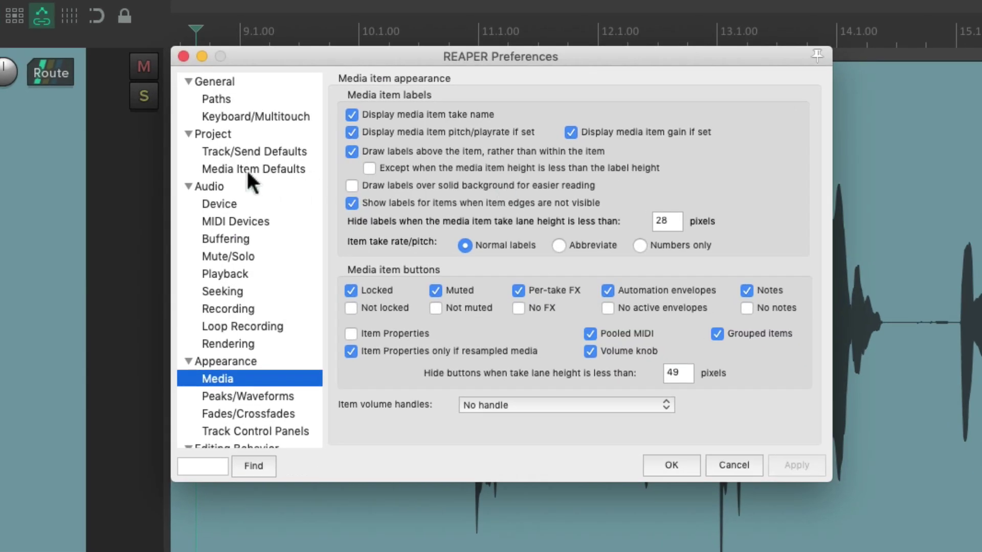
{"action": "left_click", "coordinate": [281, 170]}
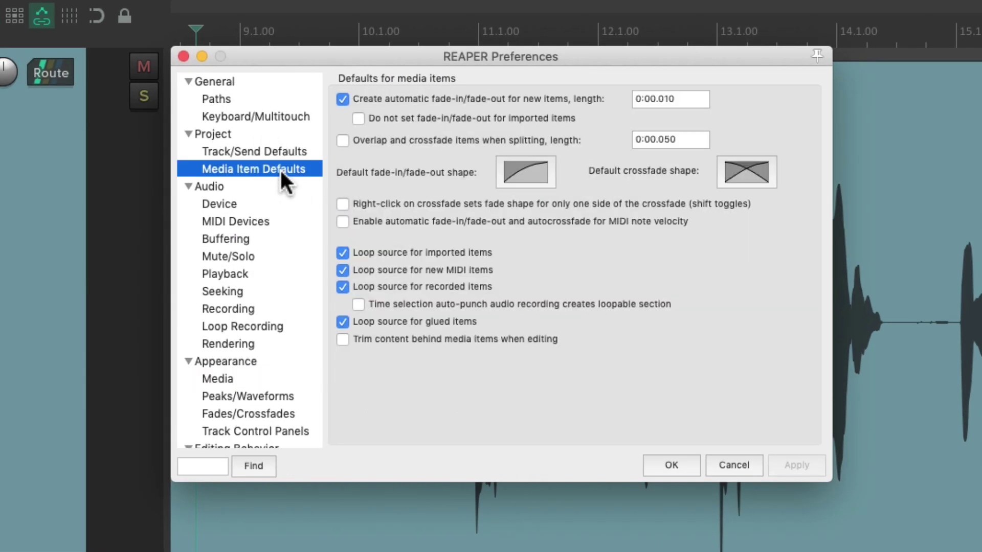
{"action": "left_click", "coordinate": [342, 141]}
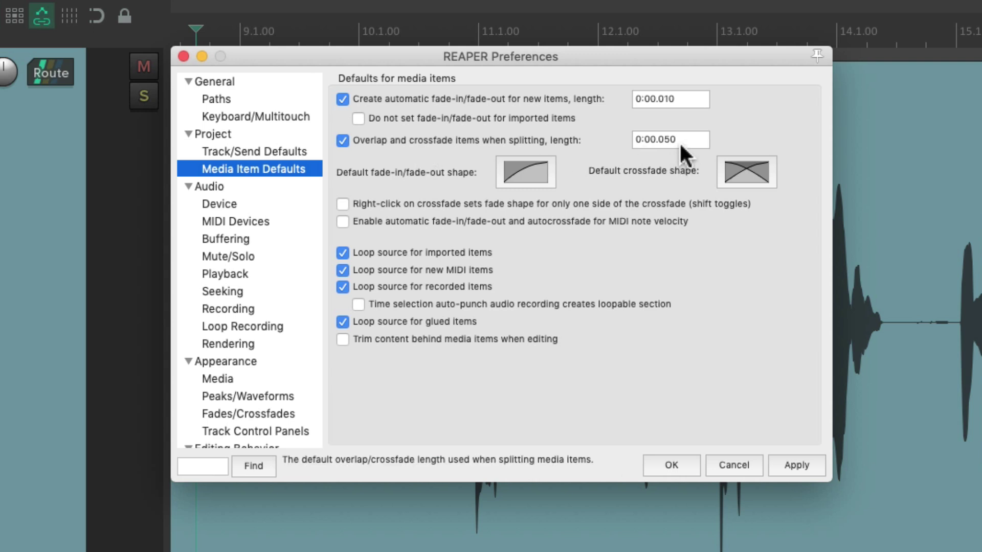
Split the vocal with crossfades near bar 10.3 and just before bar 11.1.
{"action": "left_click", "coordinate": [672, 465]}
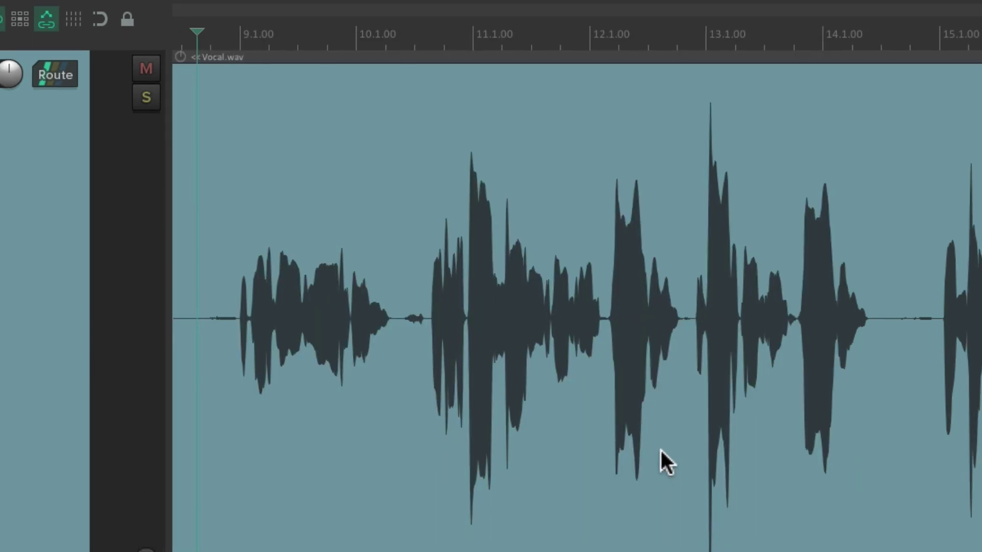
{"action": "scroll", "coordinate": [392, 366], "scroll_direction": "up", "scroll_amount": 3}
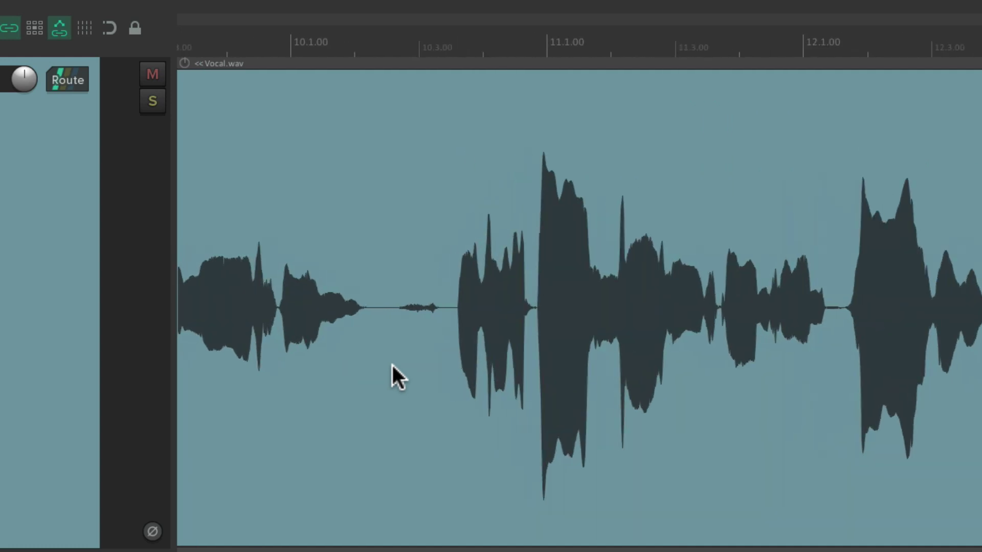
{"action": "left_click", "coordinate": [449, 315]}
{"action": "key", "text": "s"}
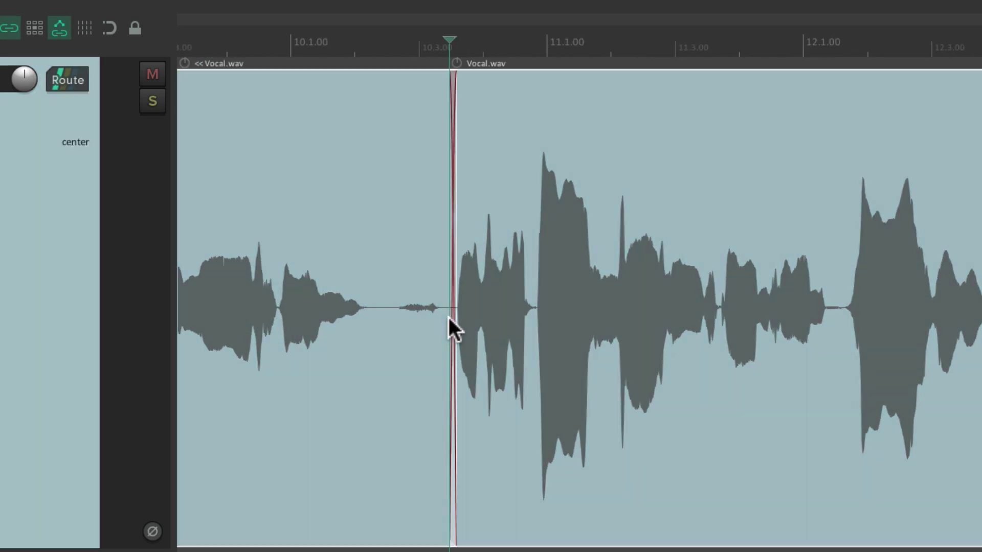
{"action": "scroll", "coordinate": [449, 318], "scroll_direction": "up", "scroll_amount": 5}
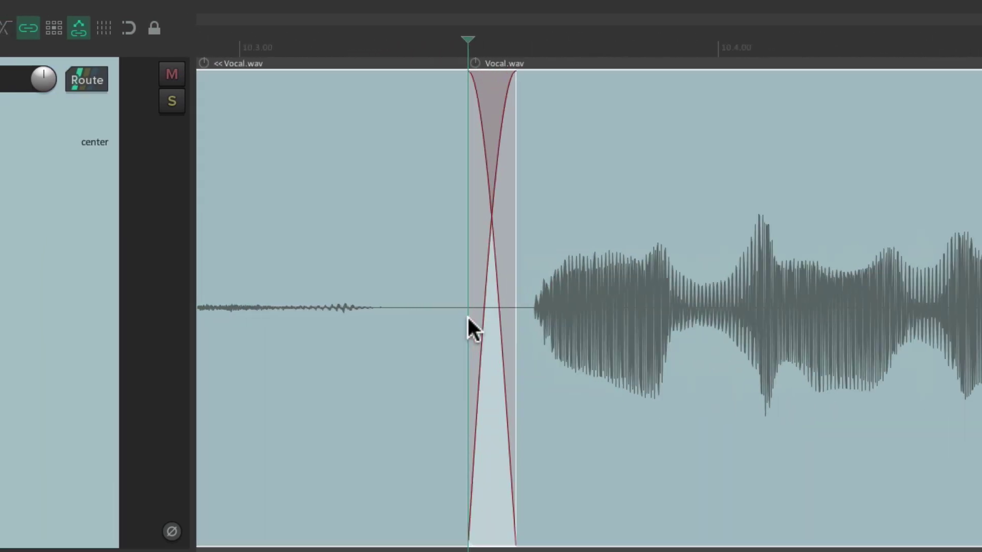
{"action": "scroll", "coordinate": [490, 311], "scroll_direction": "up", "scroll_amount": 1}
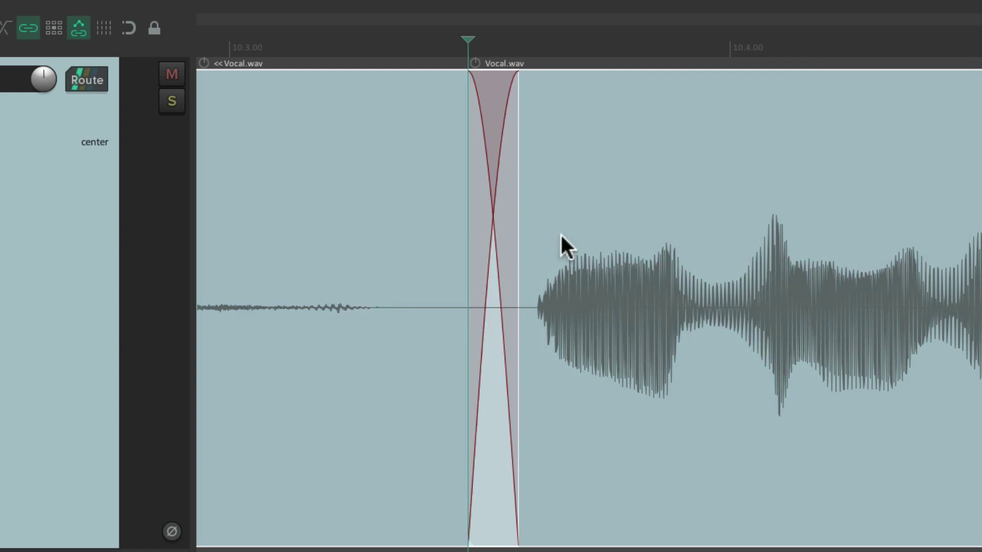
{"action": "scroll", "coordinate": [513, 259], "scroll_direction": "down", "scroll_amount": 4}
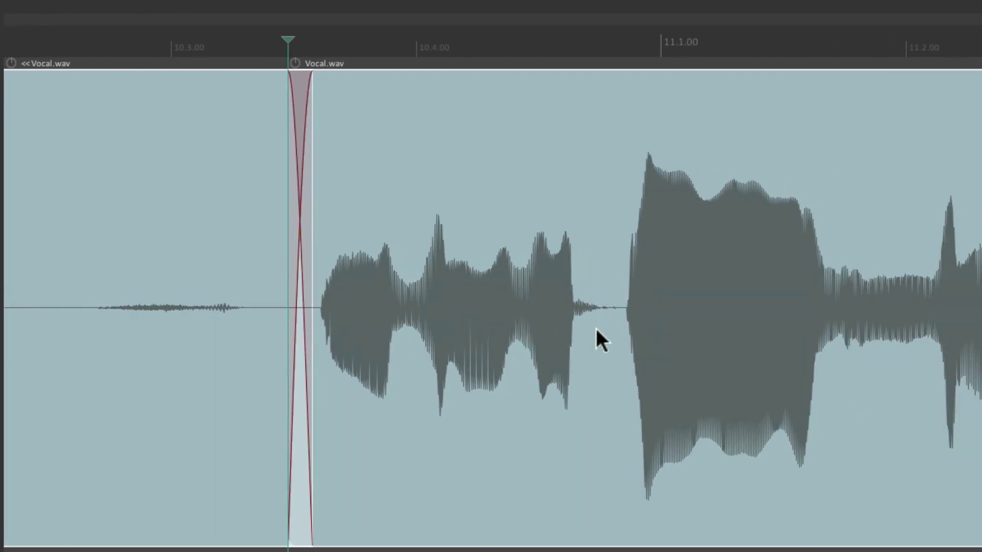
{"action": "left_click", "coordinate": [596, 329]}
{"action": "key", "text": "s"}
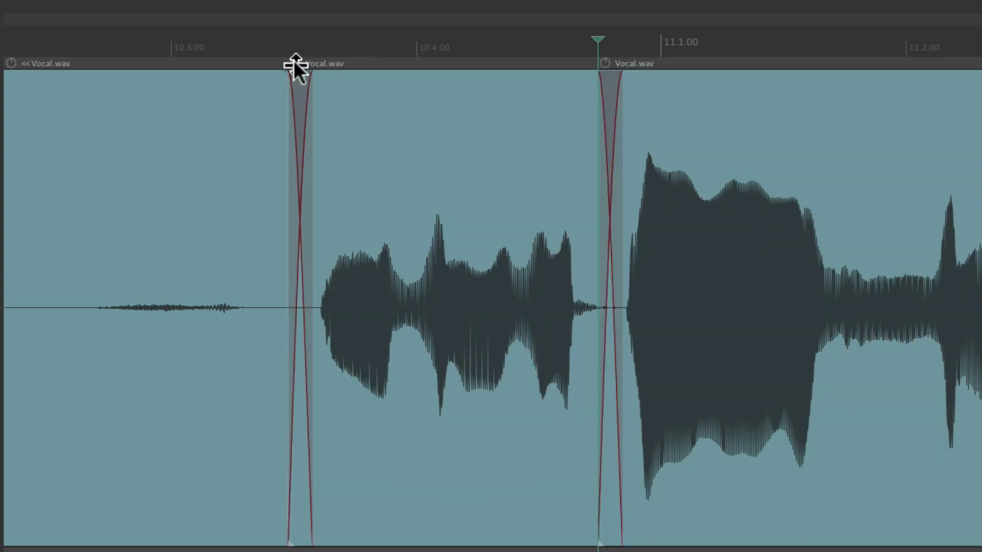
Set the middle piece to -3.60 dB and turn the following piece down to -7.30 dB.
{"action": "left_click_drag", "start_coordinate": [294, 61], "coordinate": [302, 131]}
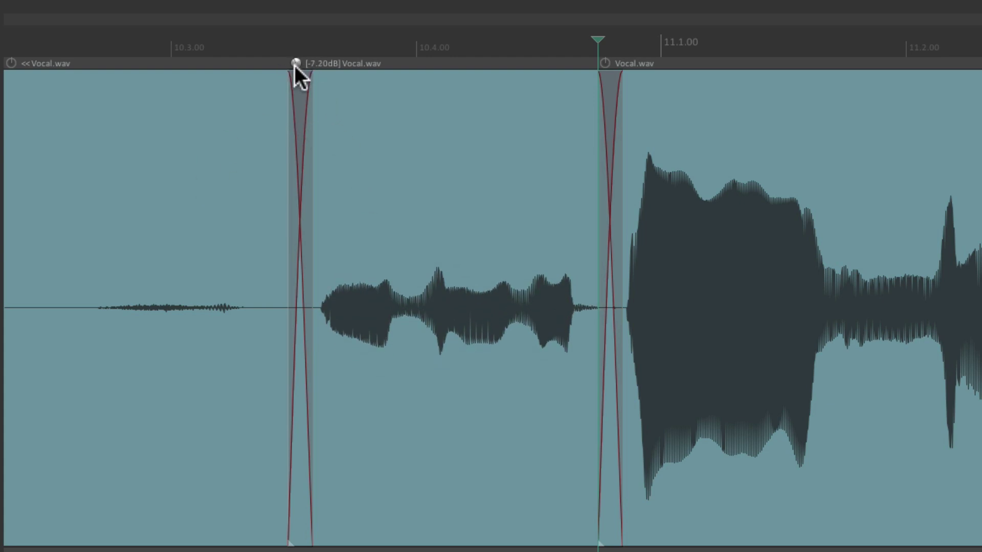
{"action": "left_click_drag", "start_coordinate": [294, 66], "coordinate": [300, 31]}
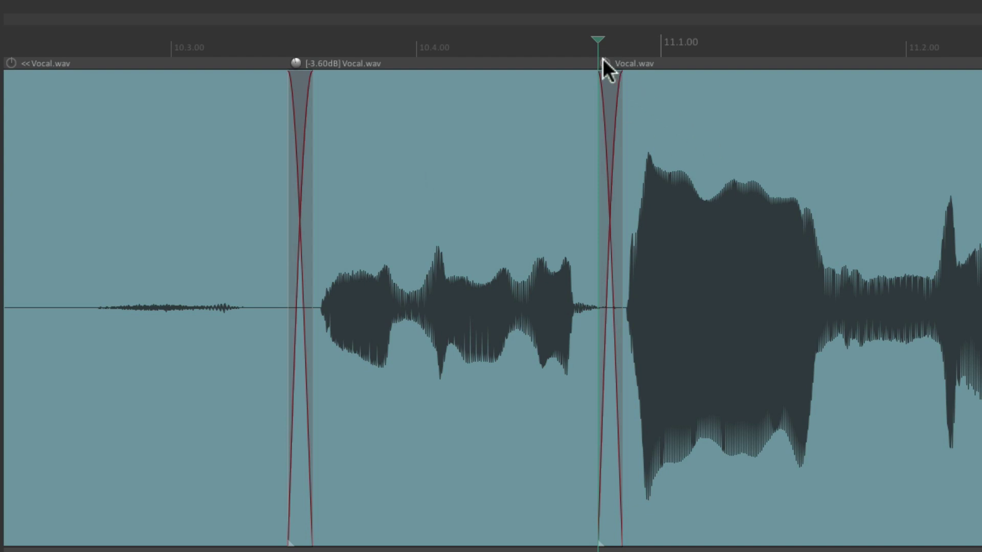
{"action": "left_click_drag", "start_coordinate": [605, 63], "coordinate": [609, 123]}
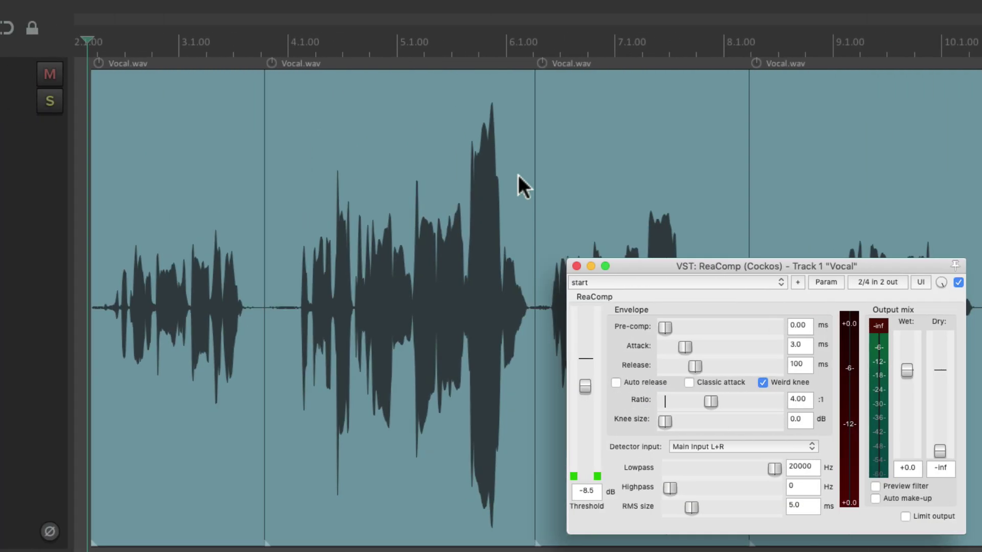
Lower the second vocal item's knob to -7.40 dB and set the third item to -0.10 dB.
{"action": "left_click_drag", "start_coordinate": [273, 65], "coordinate": [272, 115]}
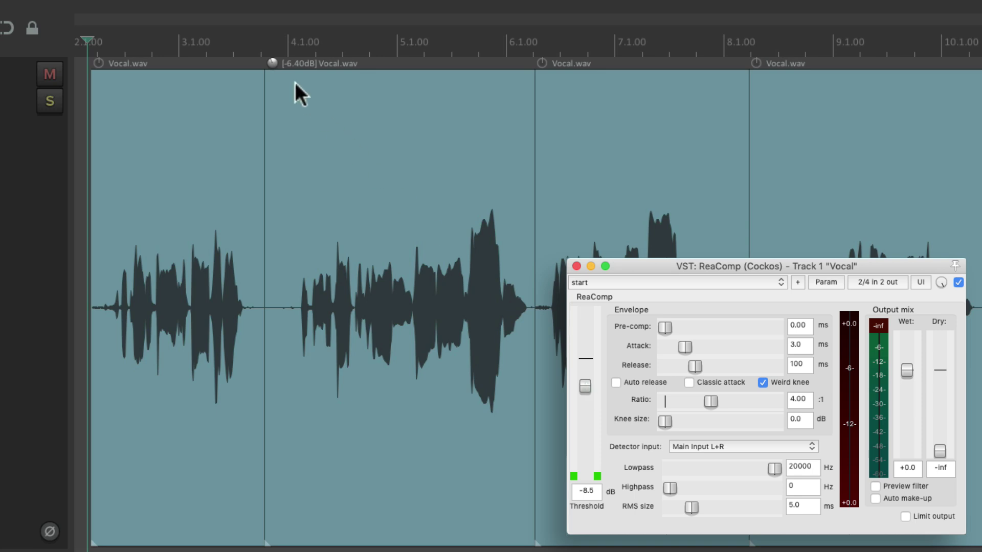
{"action": "mouse_move", "coordinate": [271, 60]}
{"action": "left_mouse_down"}
{"action": "mouse_move", "coordinate": [279, 105]}
{"action": "mouse_move", "coordinate": [273, 68]}
{"action": "left_mouse_up"}
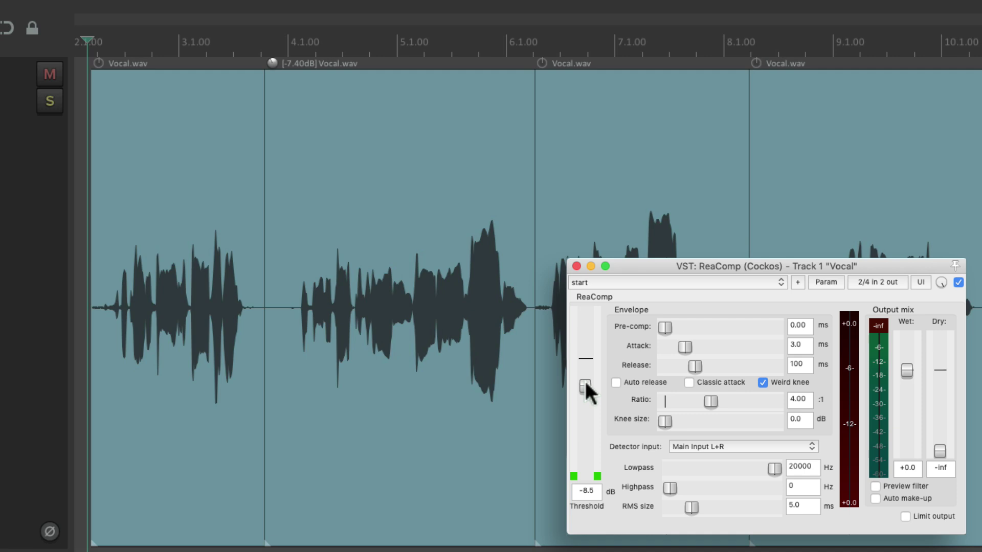
{"action": "mouse_move", "coordinate": [543, 60]}
{"action": "left_mouse_down"}
{"action": "mouse_move", "coordinate": [545, 110]}
{"action": "mouse_move", "coordinate": [545, 66]}
{"action": "left_mouse_up"}
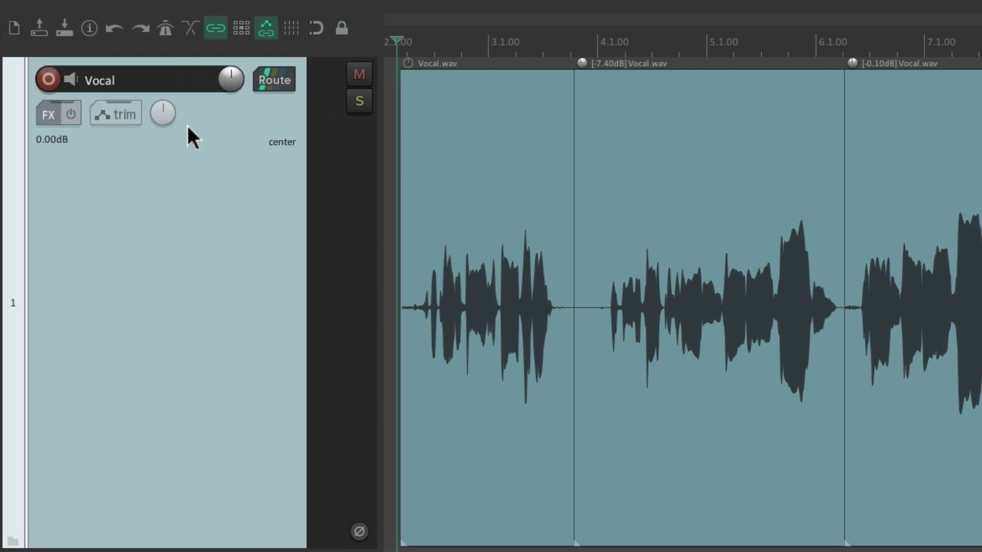
Enable the Vocal track's Volume (Pre-FX) envelope so its lane appears beneath the track.
{"action": "left_click", "coordinate": [95, 116]}
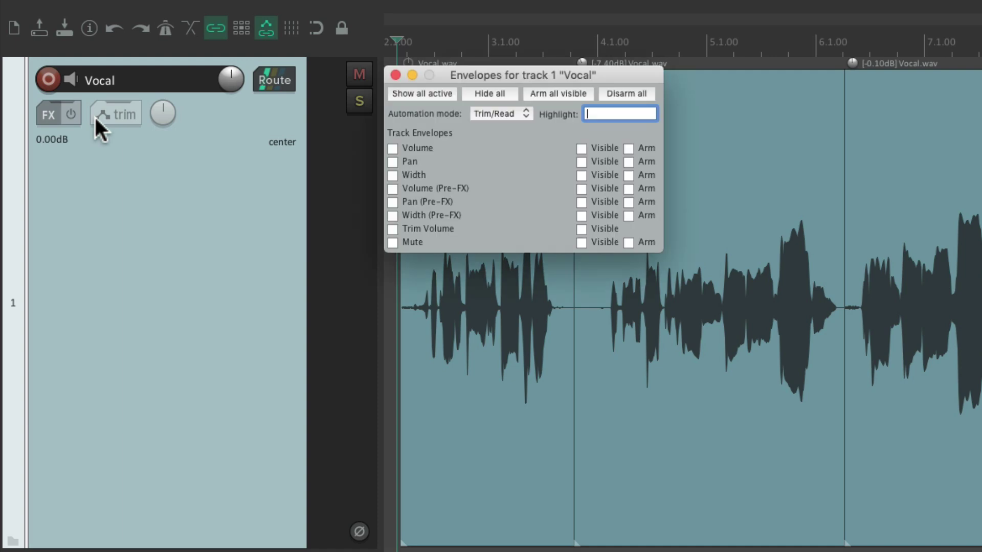
{"action": "left_click", "coordinate": [389, 188]}
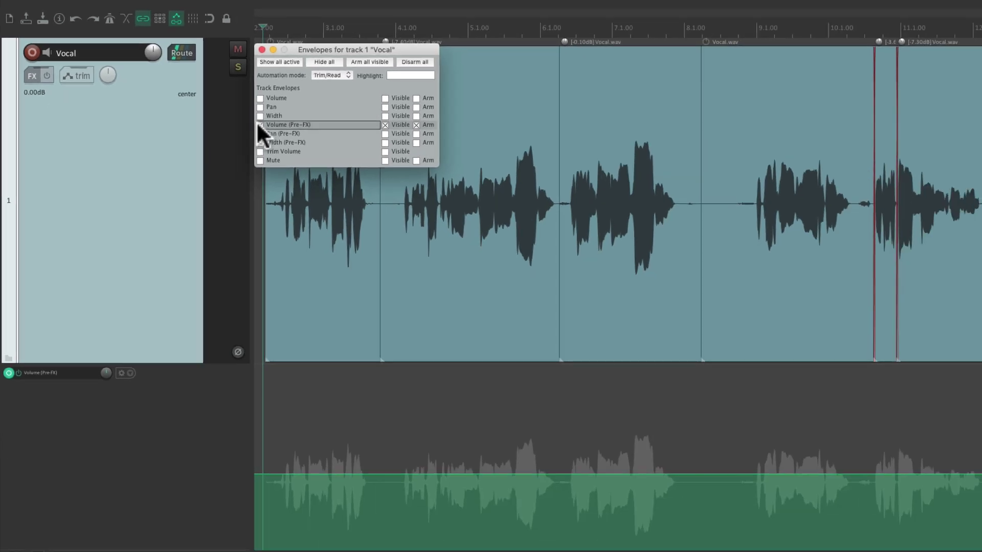
{"action": "key", "text": "Escape"}
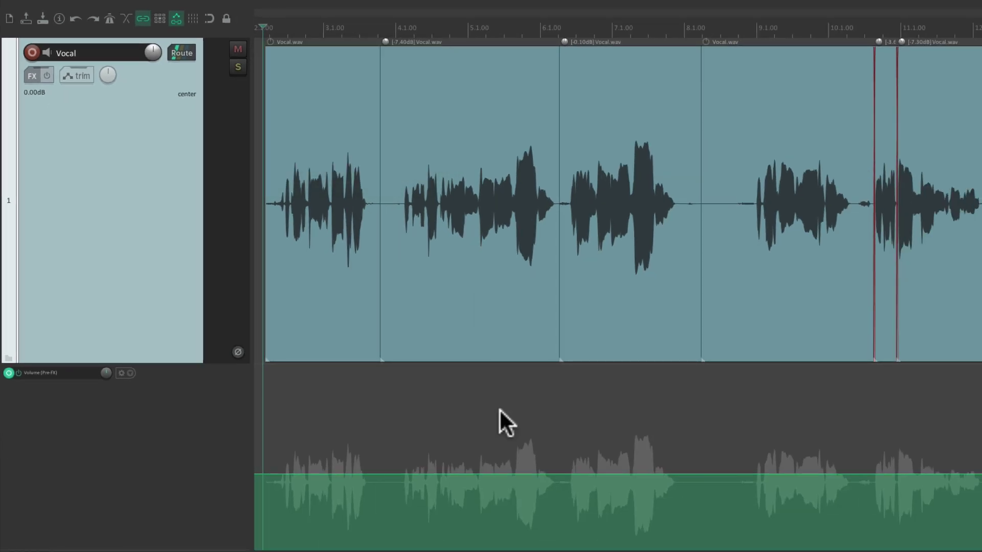
{"action": "left_click", "coordinate": [267, 443], "text": "ctrl"}
{"action": "left_click_drag", "start_coordinate": [267, 442], "coordinate": [366, 440]}
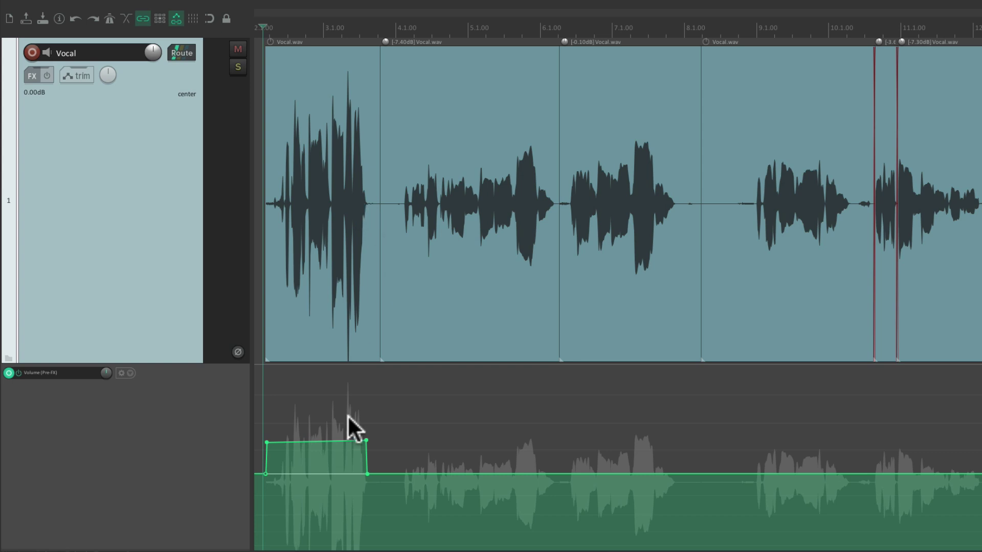
{"action": "left_click_drag", "start_coordinate": [269, 484], "coordinate": [352, 487]}
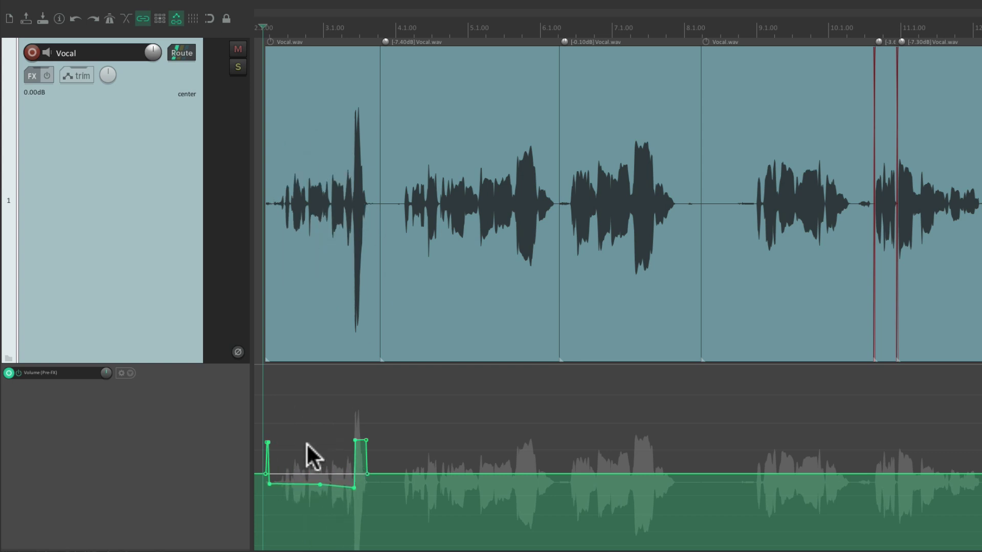
{"action": "mouse_move", "coordinate": [292, 445]}
{"action": "left_mouse_down"}
{"action": "mouse_move", "coordinate": [371, 445]}
{"action": "mouse_move", "coordinate": [490, 488]}
{"action": "mouse_move", "coordinate": [548, 489]}
{"action": "mouse_move", "coordinate": [557, 468]}
{"action": "left_mouse_up"}
{"action": "left_click_drag", "start_coordinate": [396, 446], "coordinate": [558, 454]}
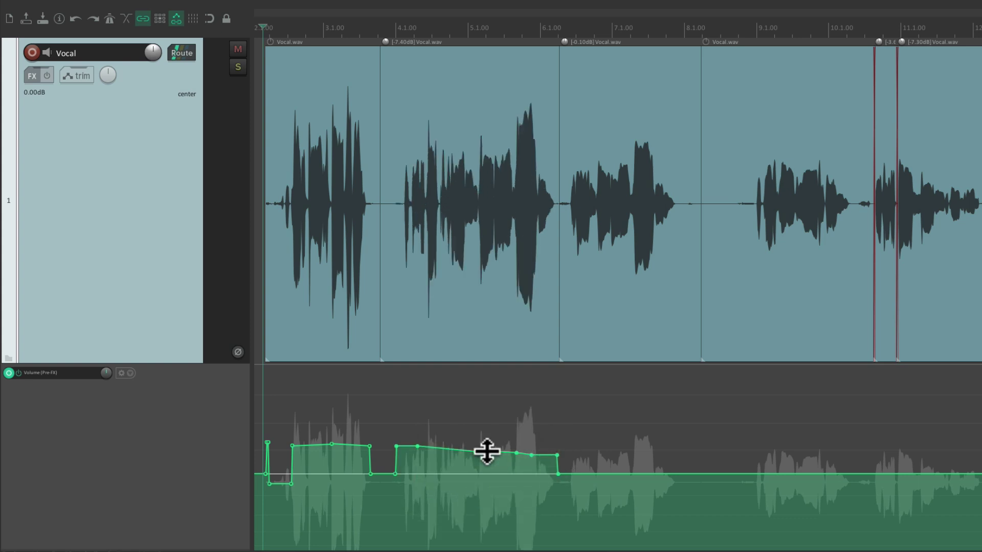
{"action": "key", "text": "Delete"}
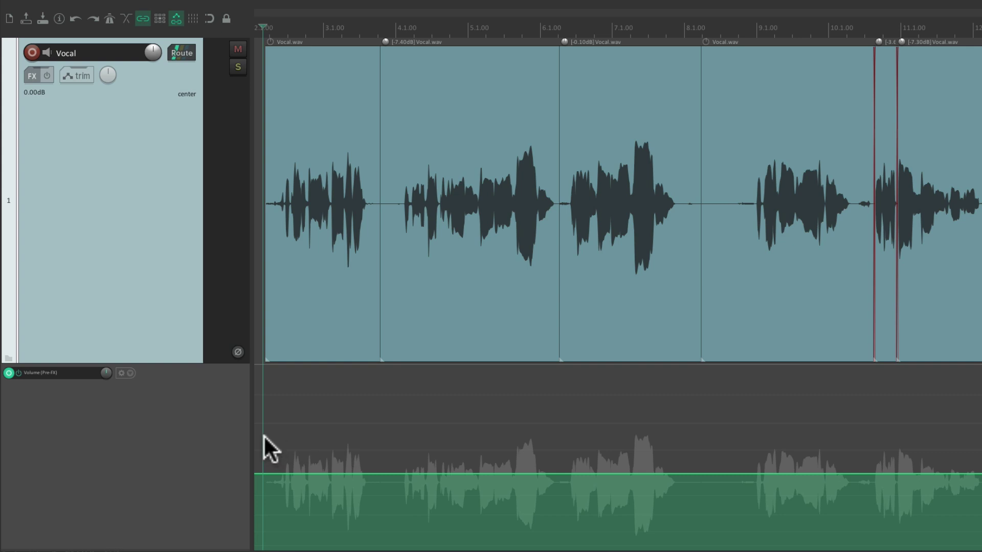
Raise the envelope over the first and second vocal phrases, plus a short section within the second.
{"action": "left_click_drag", "start_coordinate": [263, 447], "coordinate": [375, 461]}
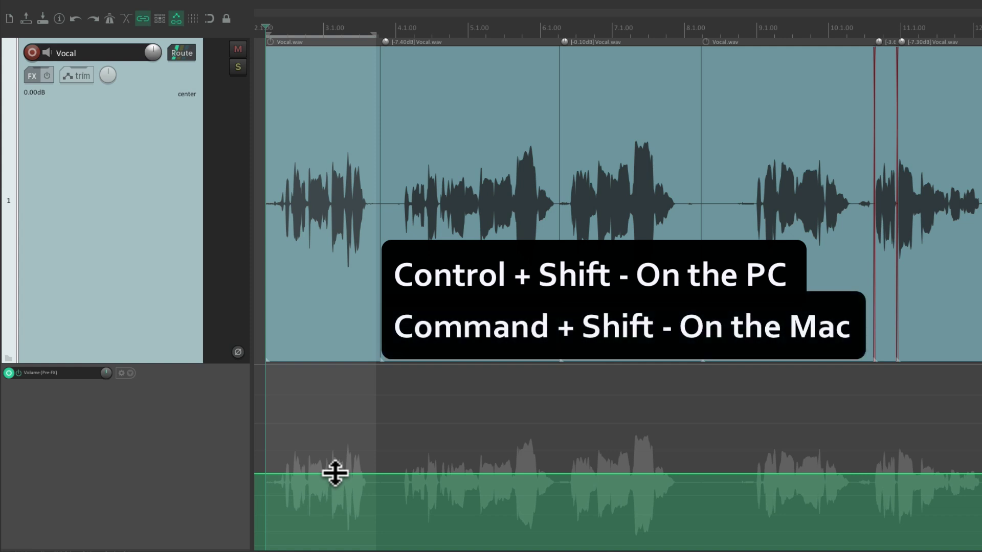
{"action": "mouse_move", "coordinate": [335, 473]}
{"action": "left_mouse_down"}
{"action": "mouse_move", "coordinate": [328, 456]}
{"action": "mouse_move", "coordinate": [333, 495]}
{"action": "mouse_move", "coordinate": [332, 473]}
{"action": "left_mouse_up"}
{"action": "left_click_drag", "start_coordinate": [396, 467], "coordinate": [569, 473]}
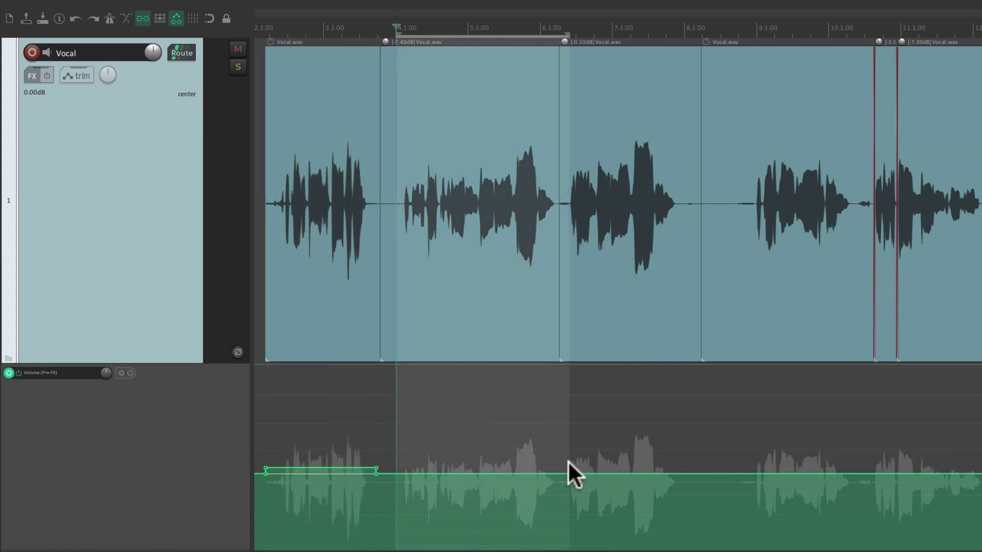
{"action": "mouse_move", "coordinate": [477, 473]}
{"action": "left_mouse_down"}
{"action": "mouse_move", "coordinate": [478, 486]}
{"action": "mouse_move", "coordinate": [476, 466]}
{"action": "left_mouse_up"}
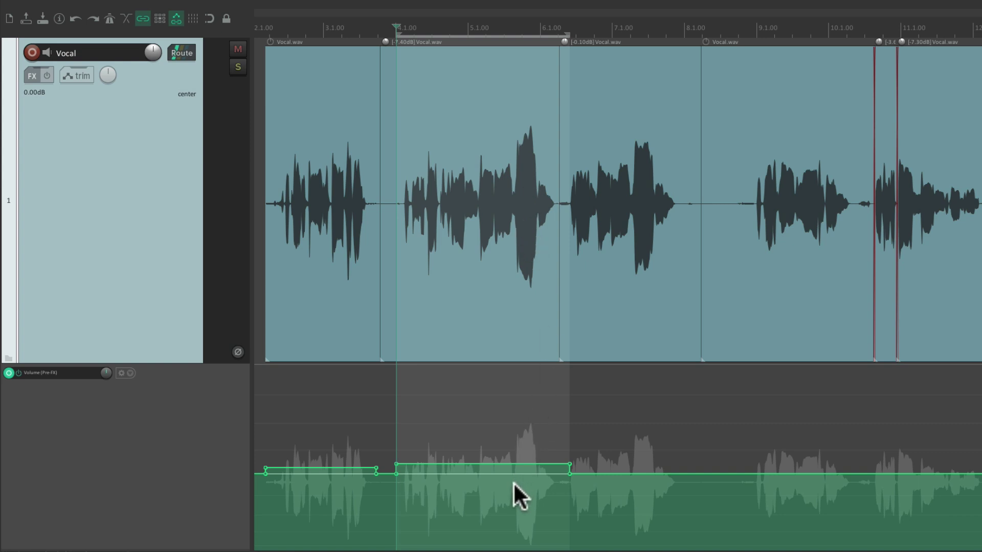
{"action": "left_click_drag", "start_coordinate": [513, 482], "coordinate": [533, 476]}
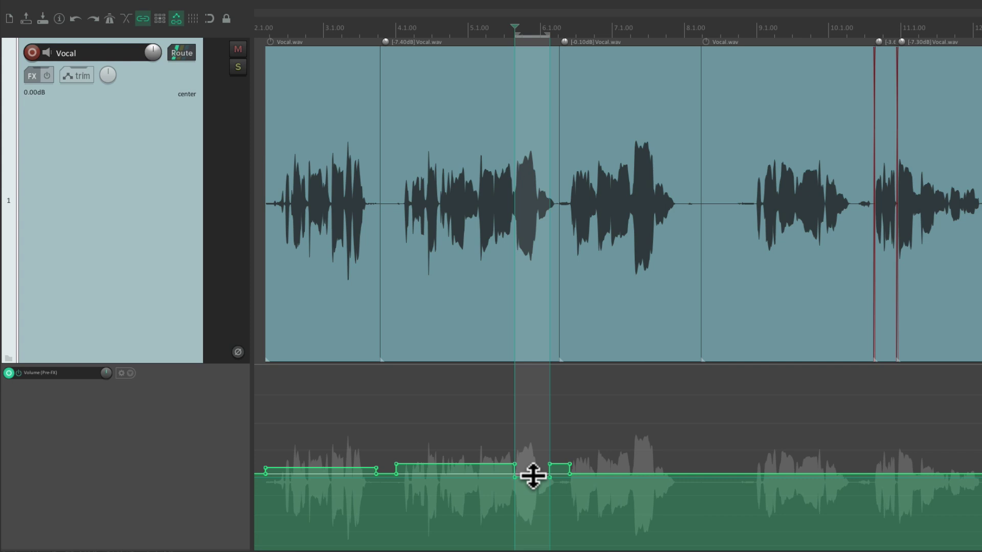
{"action": "left_click", "coordinate": [533, 475]}
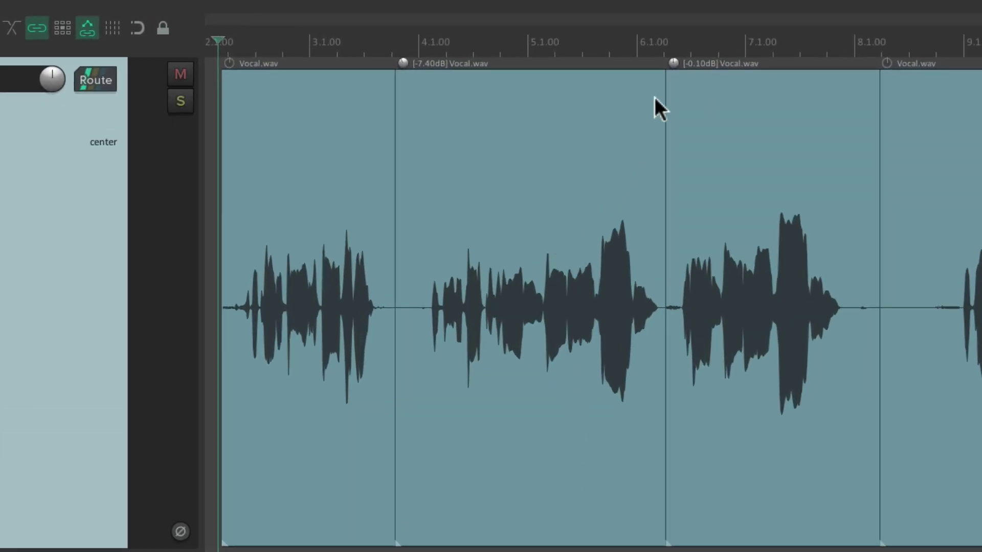
Set the third Vocal item's gain to +0.20 dB and the second to -7.20 dB.
{"action": "mouse_move", "coordinate": [674, 66]}
{"action": "left_mouse_down"}
{"action": "mouse_move", "coordinate": [677, 97]}
{"action": "mouse_move", "coordinate": [677, 61]}
{"action": "left_mouse_up"}
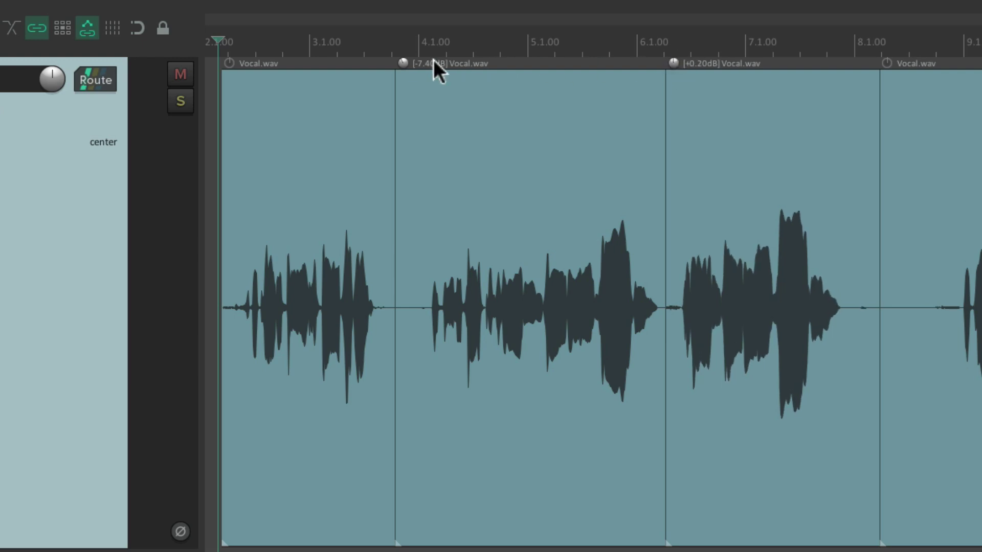
{"action": "left_click_drag", "start_coordinate": [407, 70], "coordinate": [409, 62]}
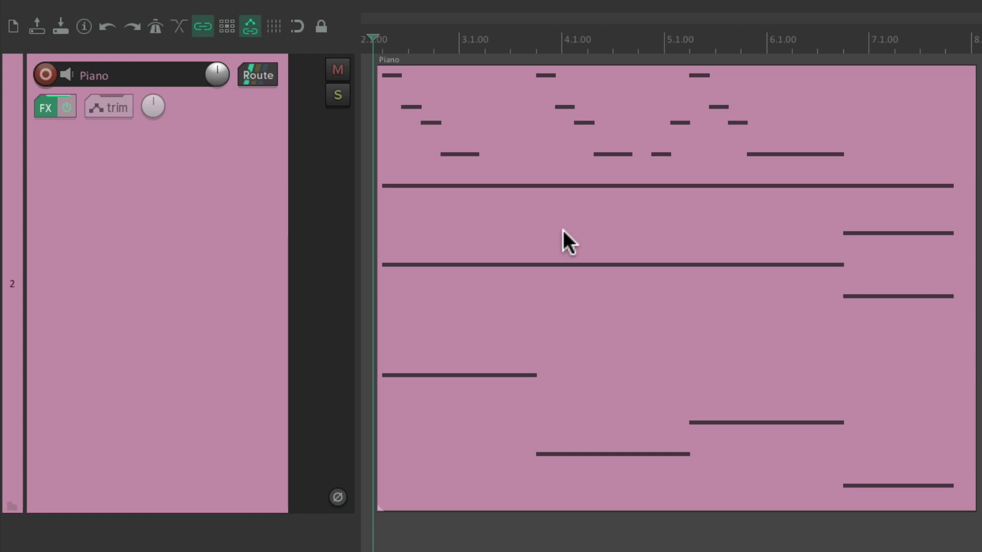
{"action": "key", "text": "space"}
{"action": "left_click_drag", "start_coordinate": [593, 65], "coordinate": [593, 223]}
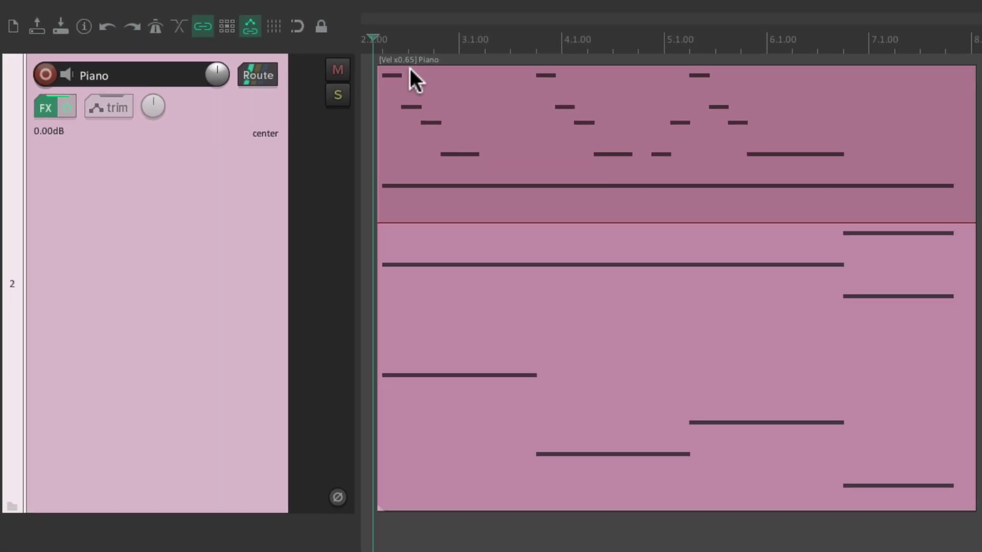
{"action": "key", "text": "space"}
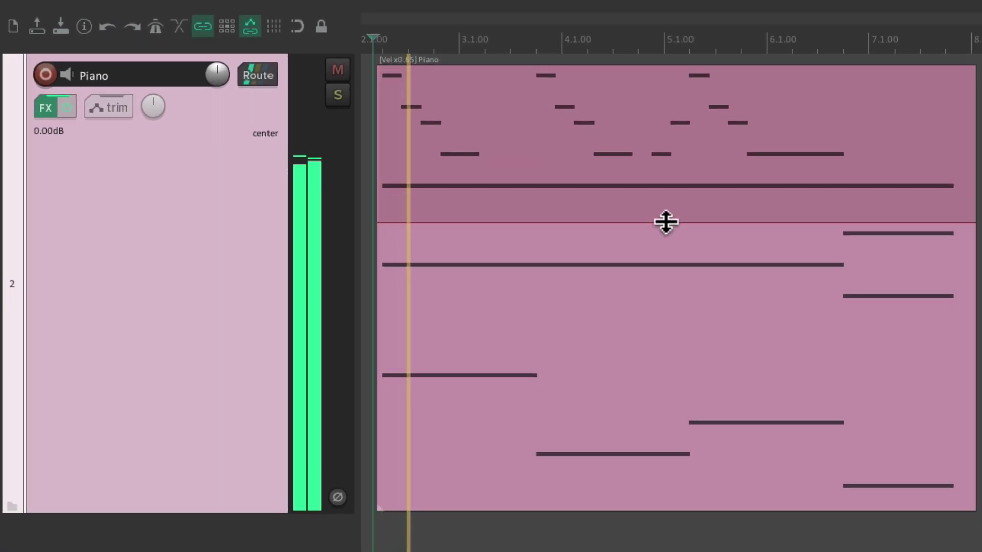
{"action": "left_click_drag", "start_coordinate": [662, 224], "coordinate": [651, 61]}
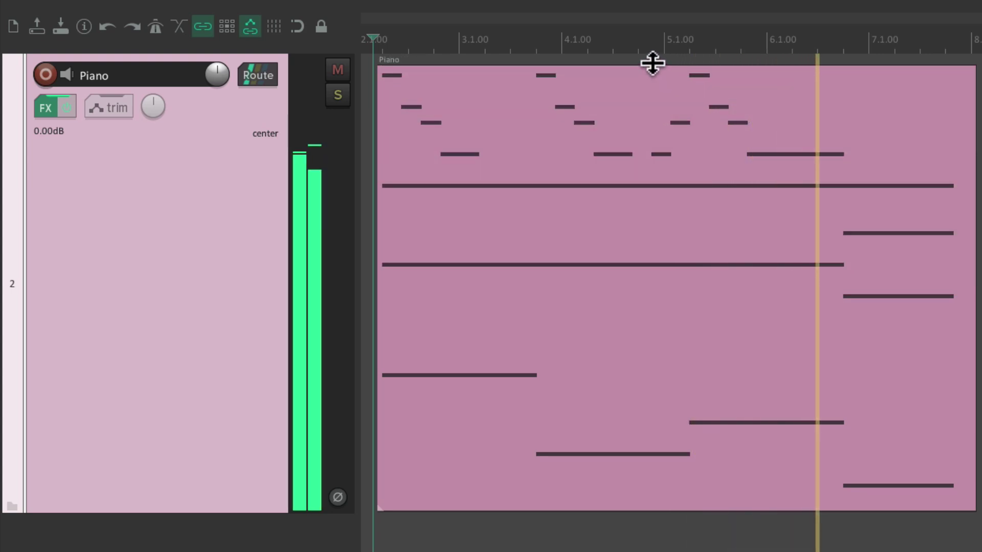
{"action": "key", "text": "space"}
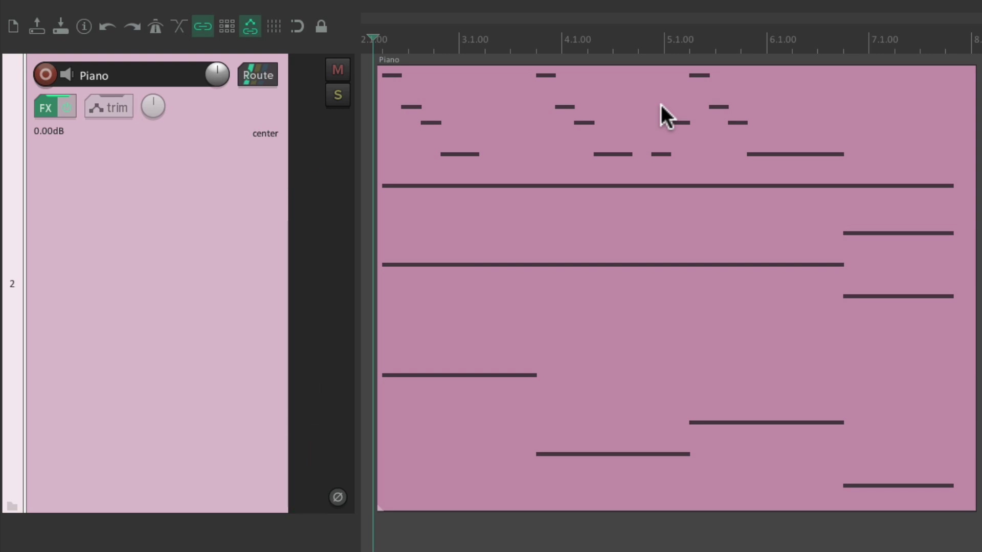
Set item volume handles to '+0dB is center of item' in Preferences.
{"action": "key", "text": "super+comma"}
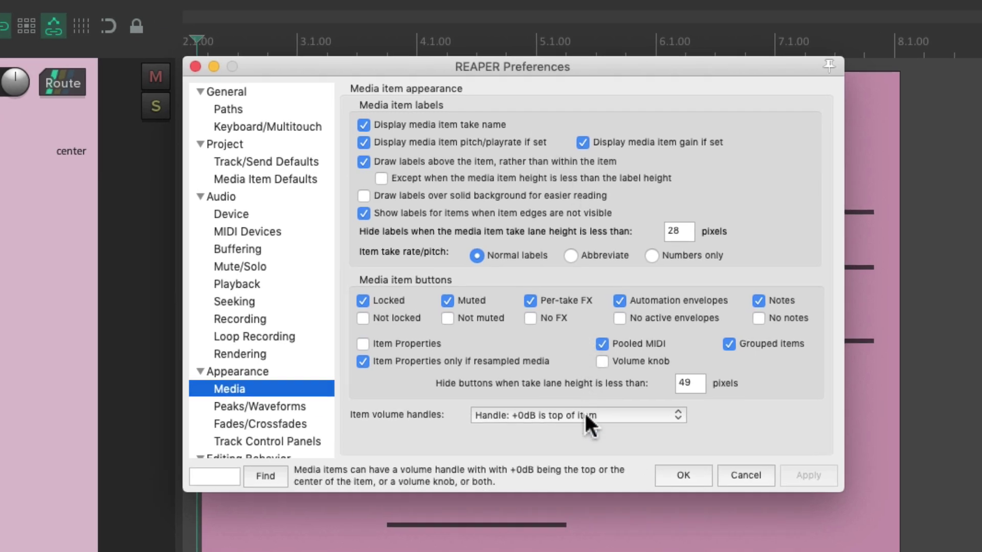
{"action": "left_click", "coordinate": [704, 357]}
{"action": "left_click", "coordinate": [621, 428]}
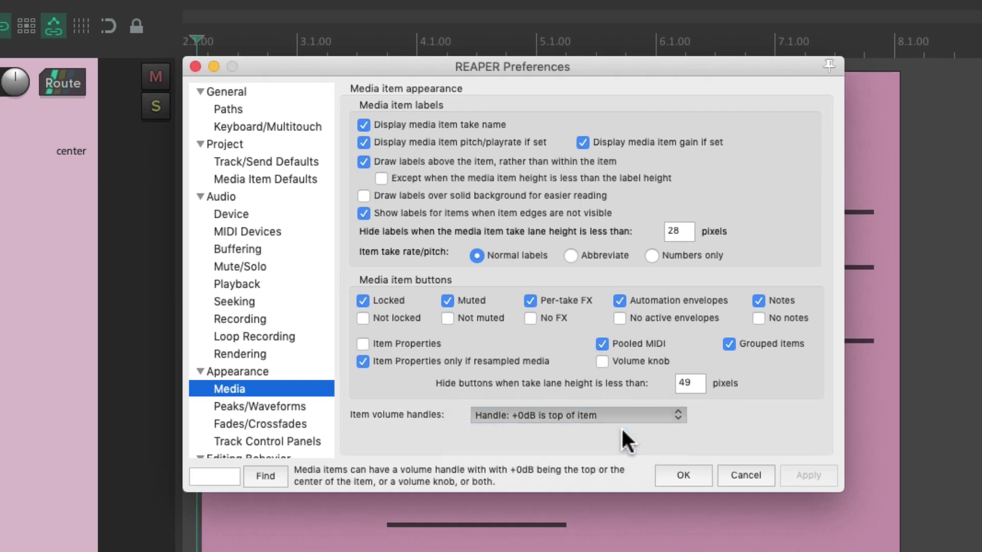
{"action": "left_click", "coordinate": [676, 474]}
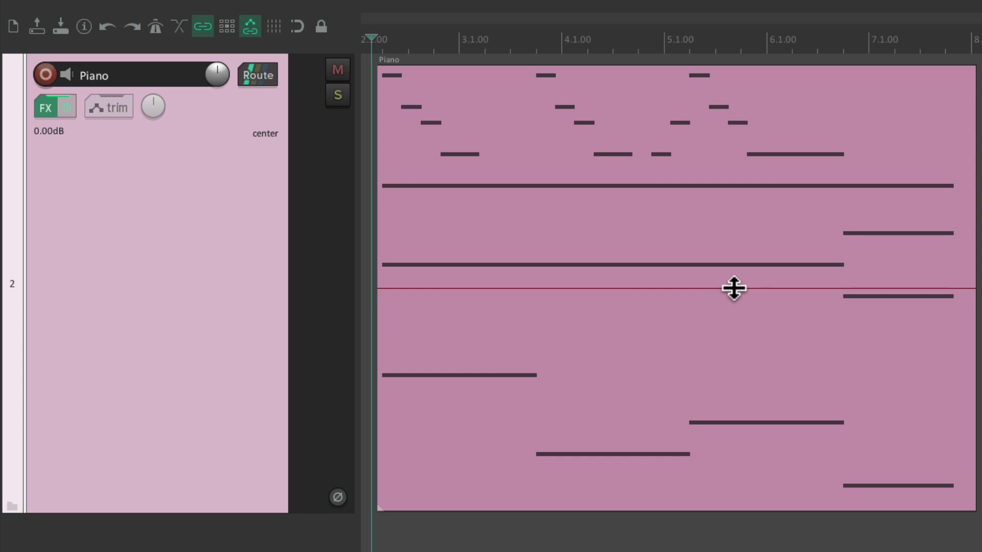
Audition the Piano item with its velocities scaled down to x0.84, then raised.
{"action": "key", "text": "space"}
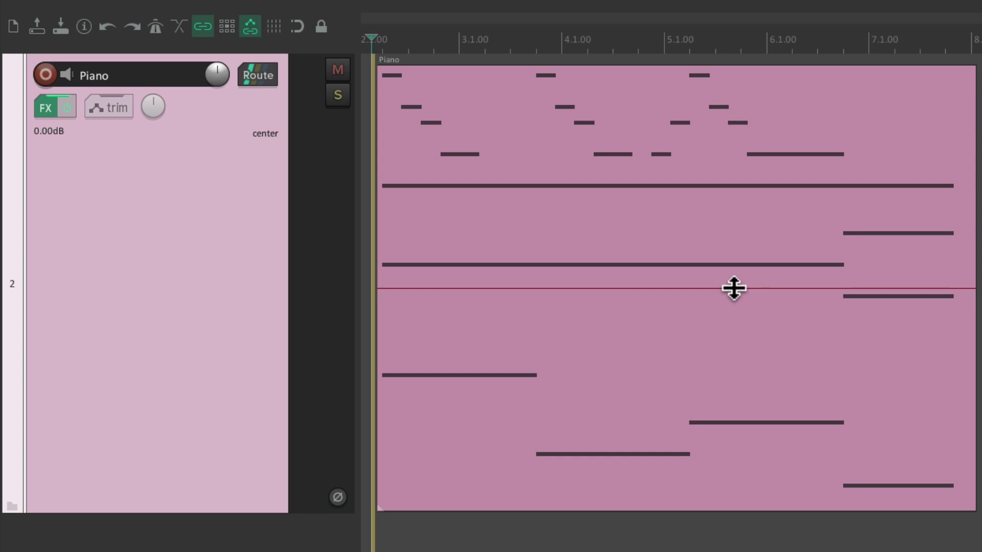
{"action": "left_click_drag", "start_coordinate": [734, 288], "coordinate": [727, 385]}
{"action": "key", "text": "space"}
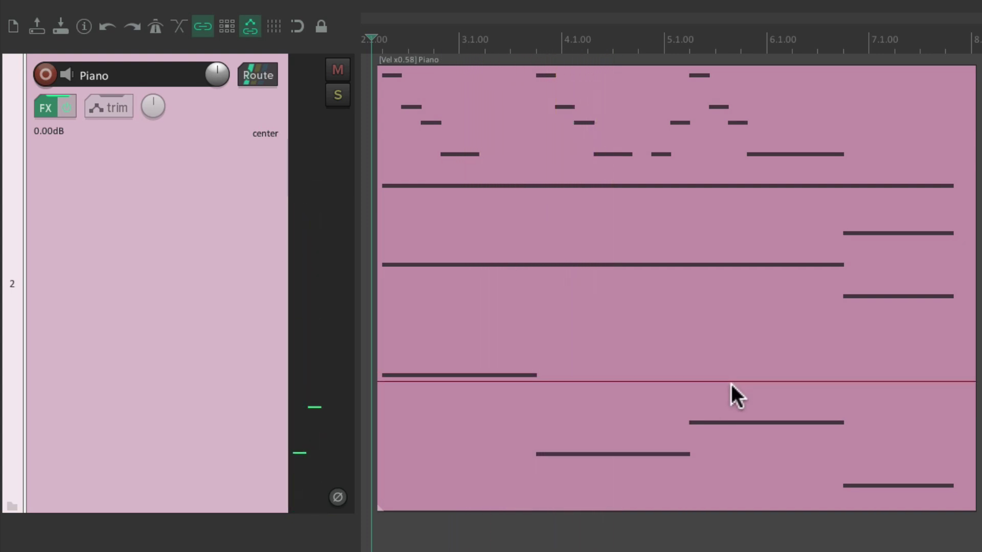
{"action": "key", "text": "space"}
{"action": "left_click_drag", "start_coordinate": [728, 382], "coordinate": [729, 173]}
{"action": "key", "text": "space"}
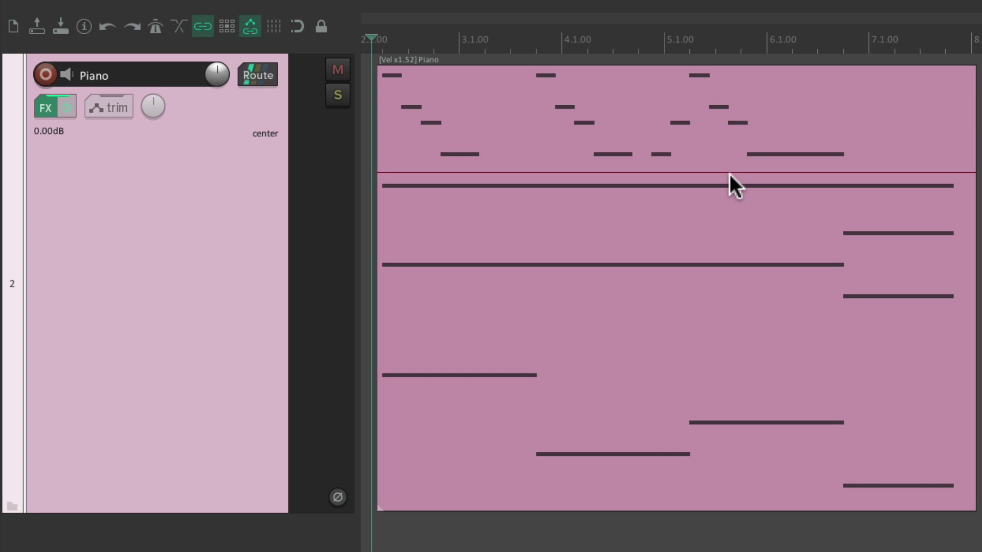
Try Piano velocity scaling at x0.52, then settle on x2.00 while auditioning.
{"action": "left_click_drag", "start_coordinate": [727, 172], "coordinate": [721, 399]}
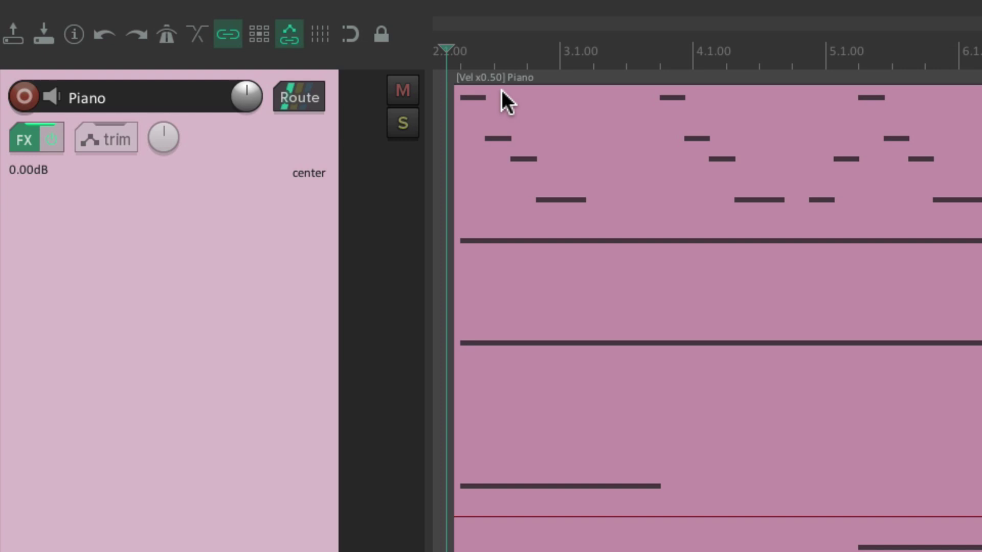
{"action": "key", "text": "space"}
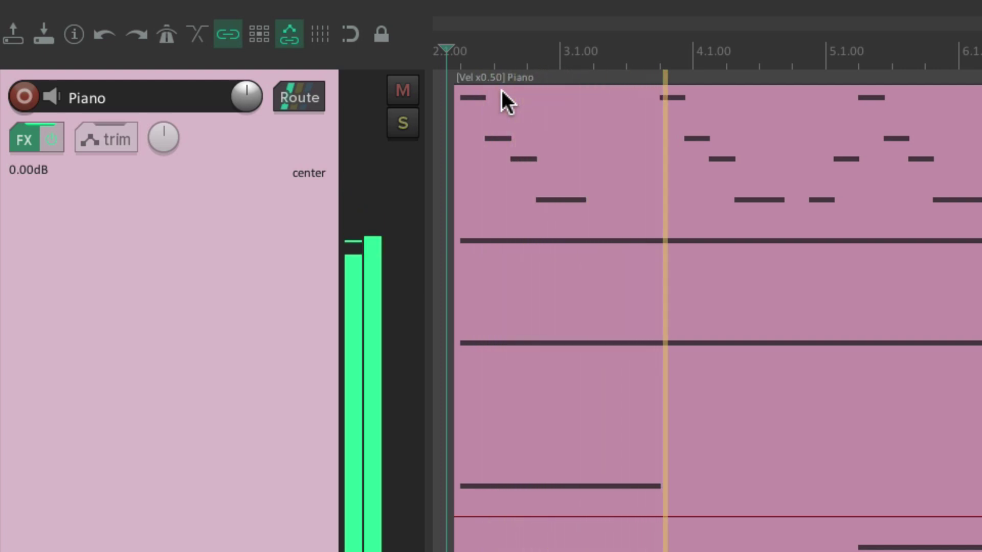
{"action": "key", "text": "space"}
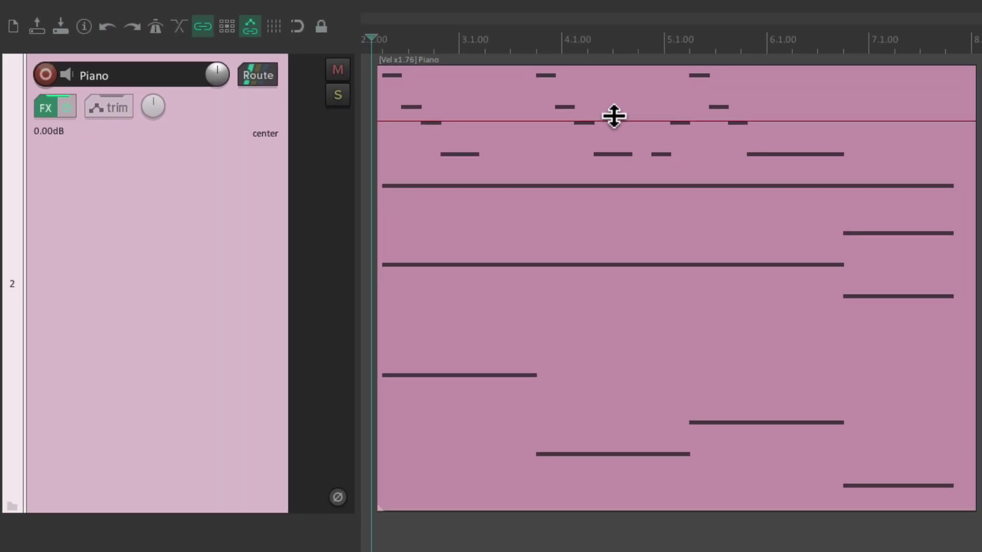
{"action": "left_click_drag", "start_coordinate": [613, 116], "coordinate": [605, 76]}
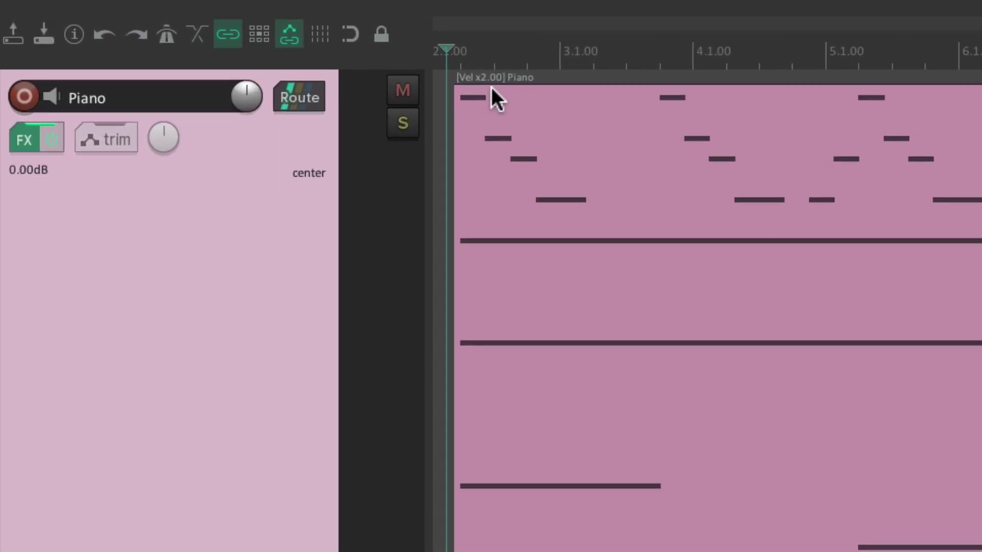
{"action": "key", "text": "space"}
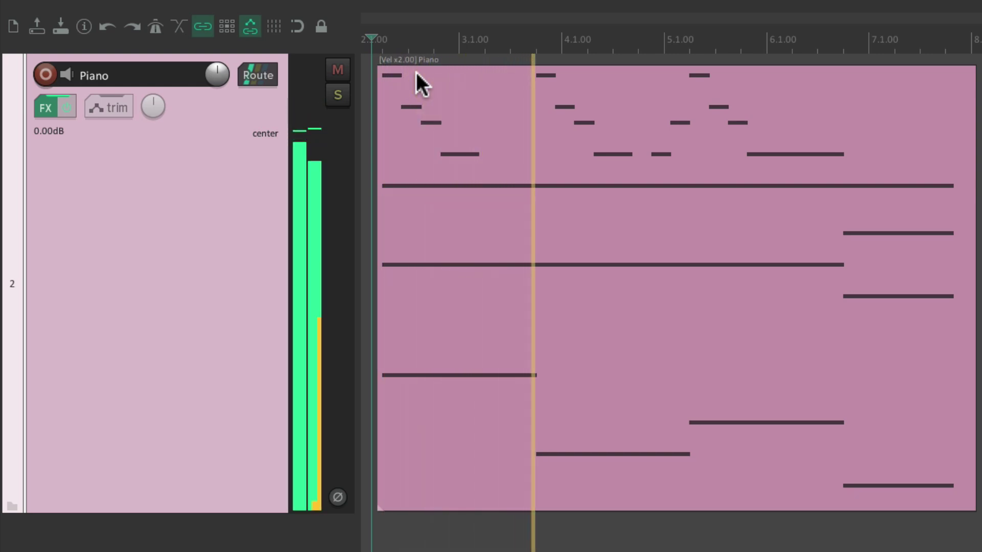
{"action": "key", "text": "space"}
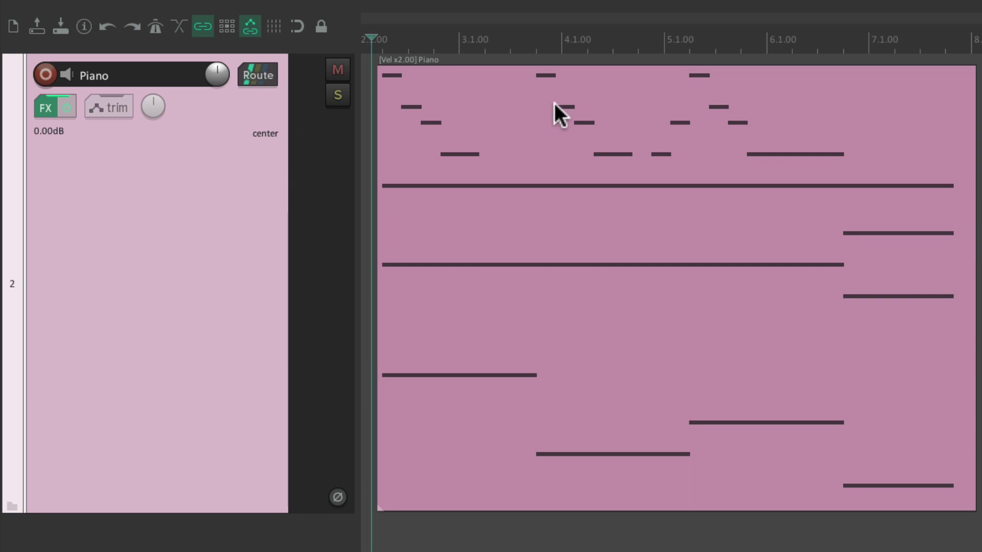
{"action": "key", "text": "super+comma"}
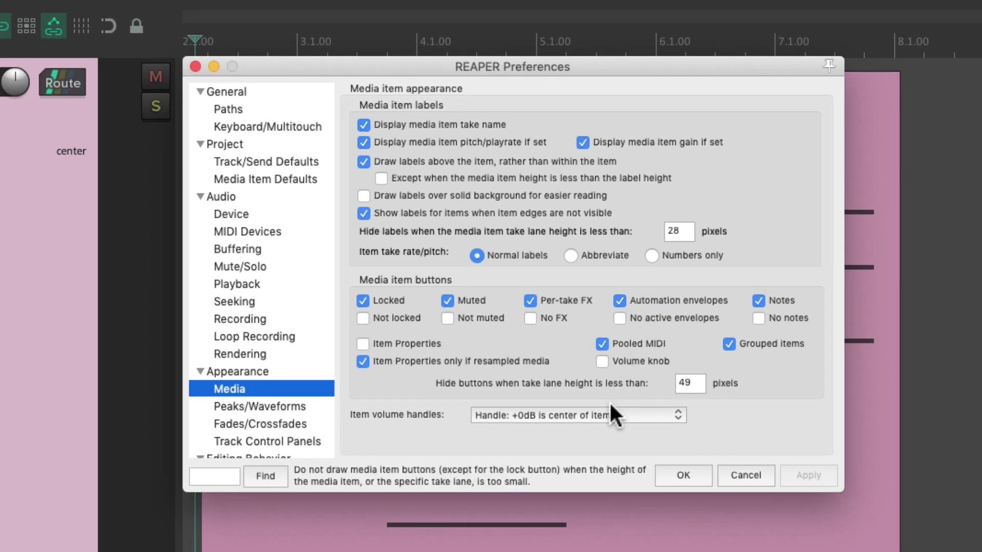
Set item volume handles to 'No handle' in Preferences and close them.
{"action": "left_click", "coordinate": [724, 359]}
{"action": "left_click", "coordinate": [607, 427]}
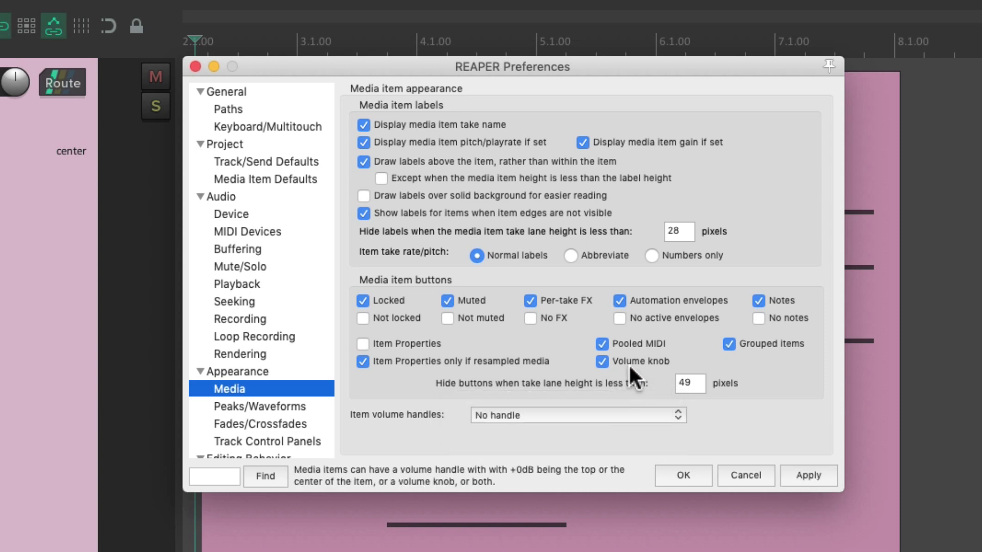
{"action": "key", "text": "Return"}
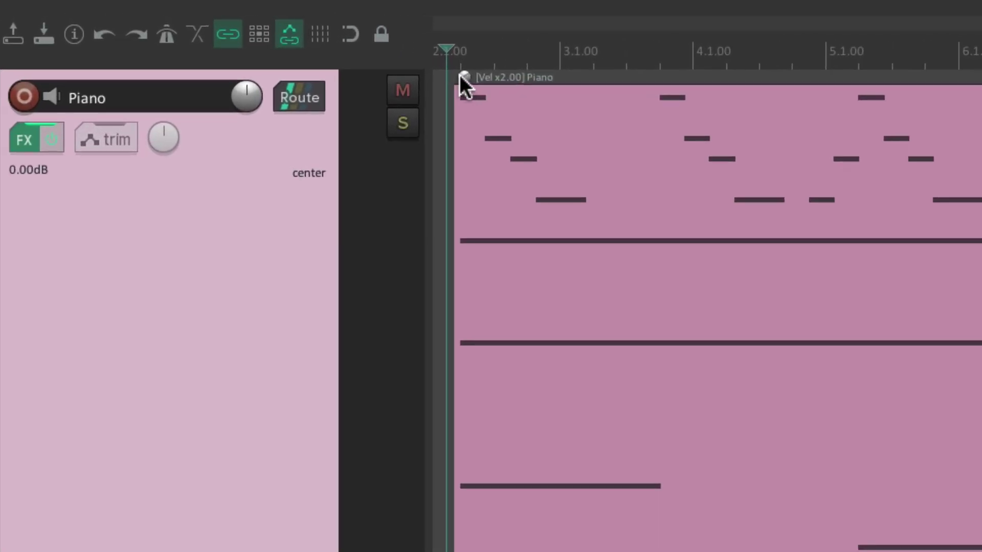
Adjust the Piano item's velocity knob during playback, trying x0.23, x0.35 and x0.63.
{"action": "left_click_drag", "start_coordinate": [459, 78], "coordinate": [464, 272]}
{"action": "key", "text": "space"}
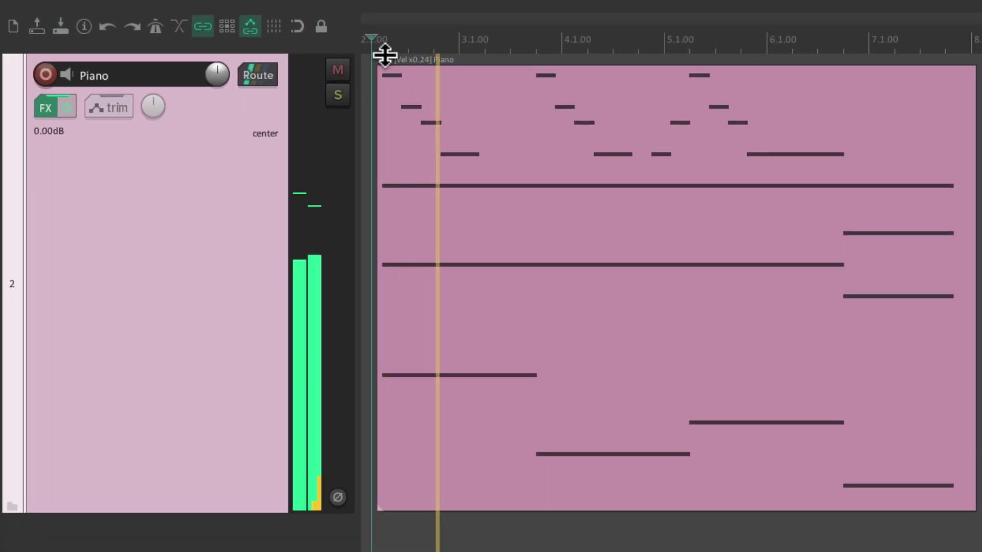
{"action": "left_click_drag", "start_coordinate": [426, 64], "coordinate": [386, 1]}
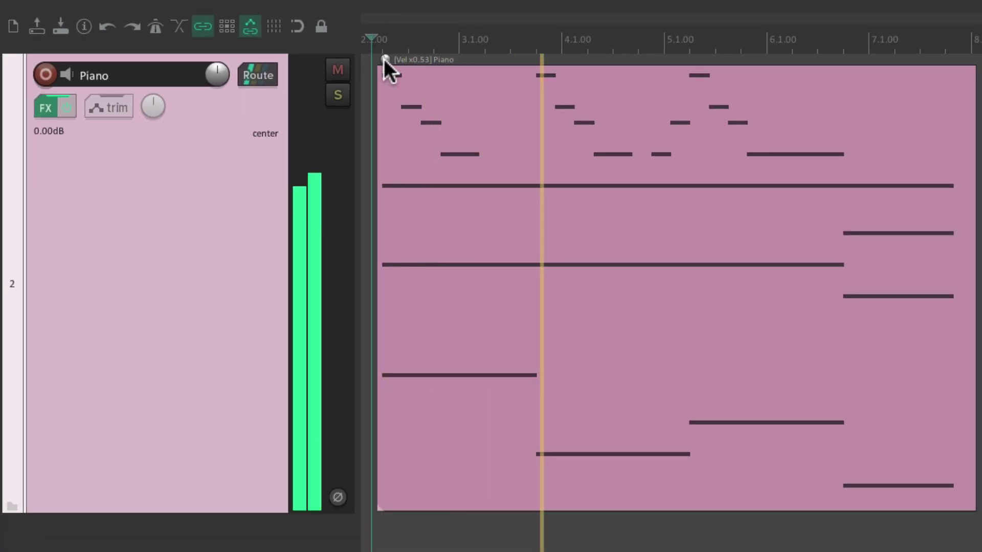
{"action": "mouse_move", "coordinate": [384, 60]}
{"action": "left_mouse_down"}
{"action": "mouse_move", "coordinate": [385, 4]}
{"action": "mouse_move", "coordinate": [382, 86]}
{"action": "mouse_move", "coordinate": [384, 1]}
{"action": "mouse_move", "coordinate": [388, 74]}
{"action": "left_mouse_up"}
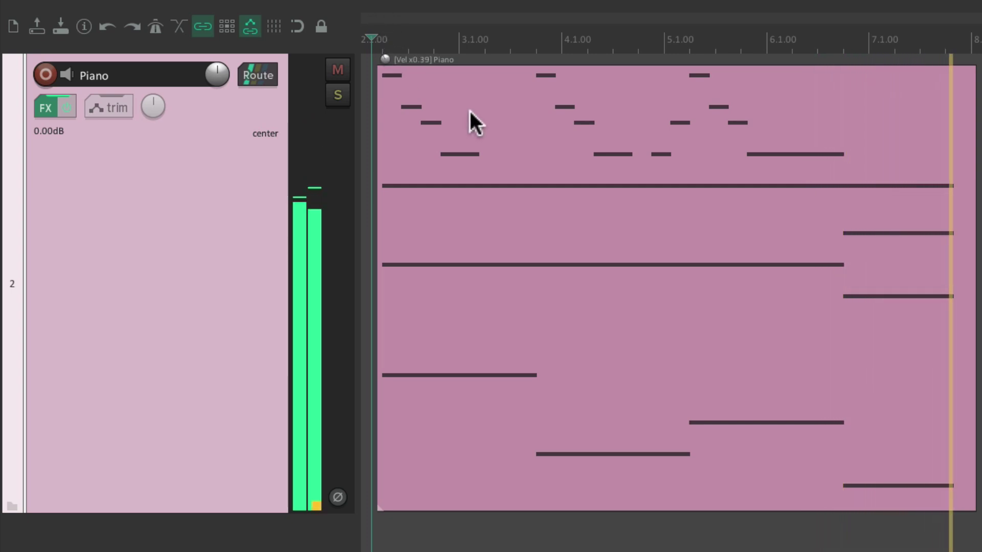